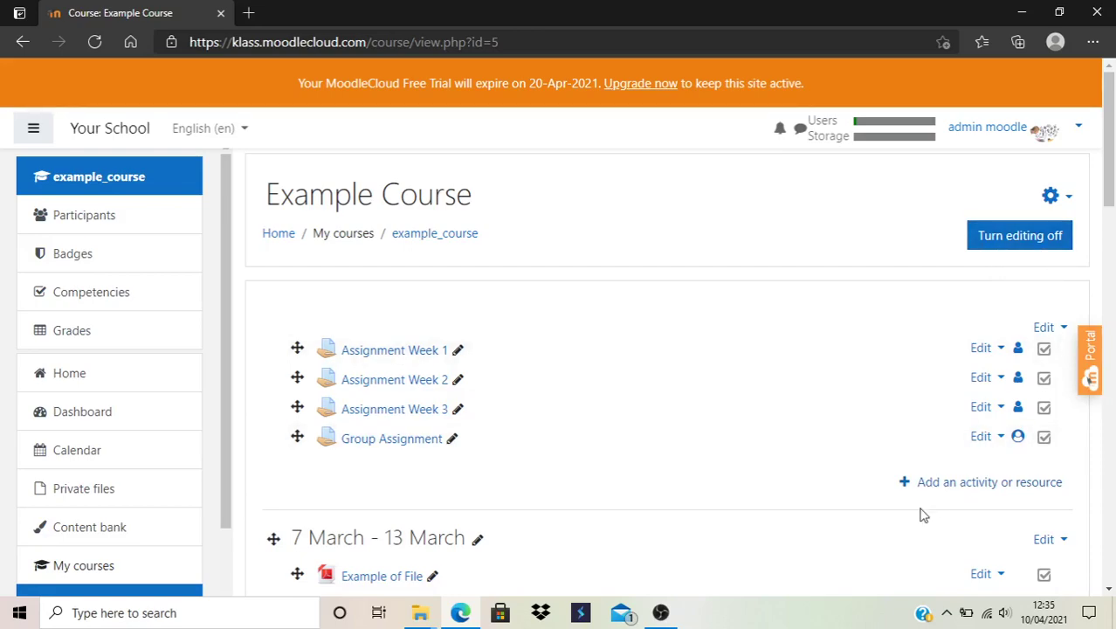
Step: Add a Quiz activity to the course's first section and name it "Quiz - Mid exam"
{"action": "left_click", "coordinate": [937, 485]}
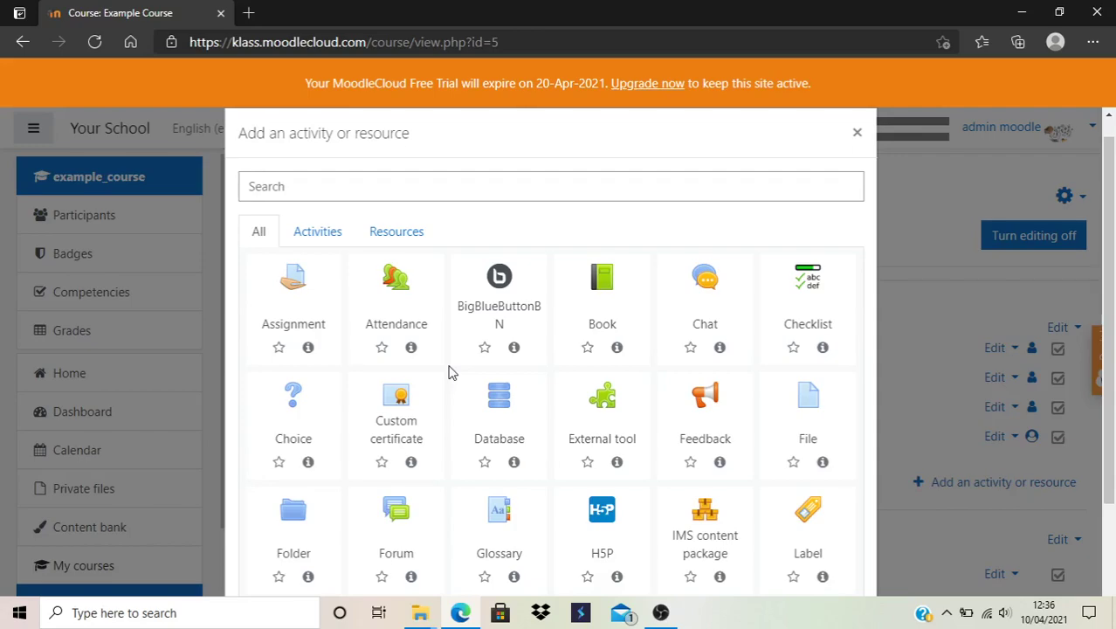
{"action": "scroll", "coordinate": [546, 375], "scroll_direction": "down", "scroll_amount": 2}
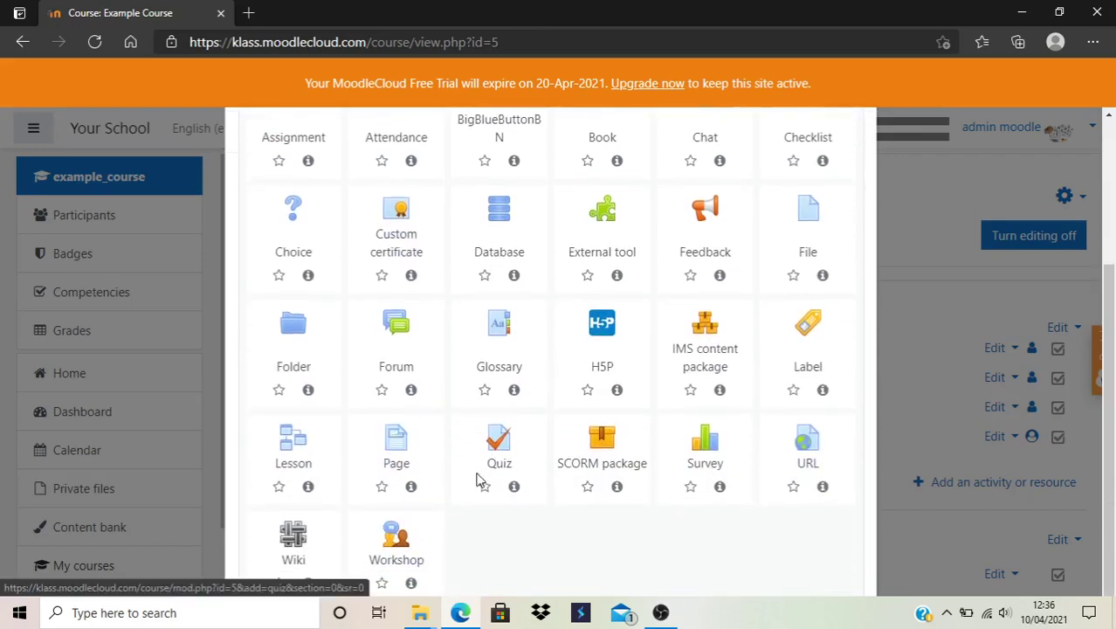
{"action": "left_click", "coordinate": [497, 436]}
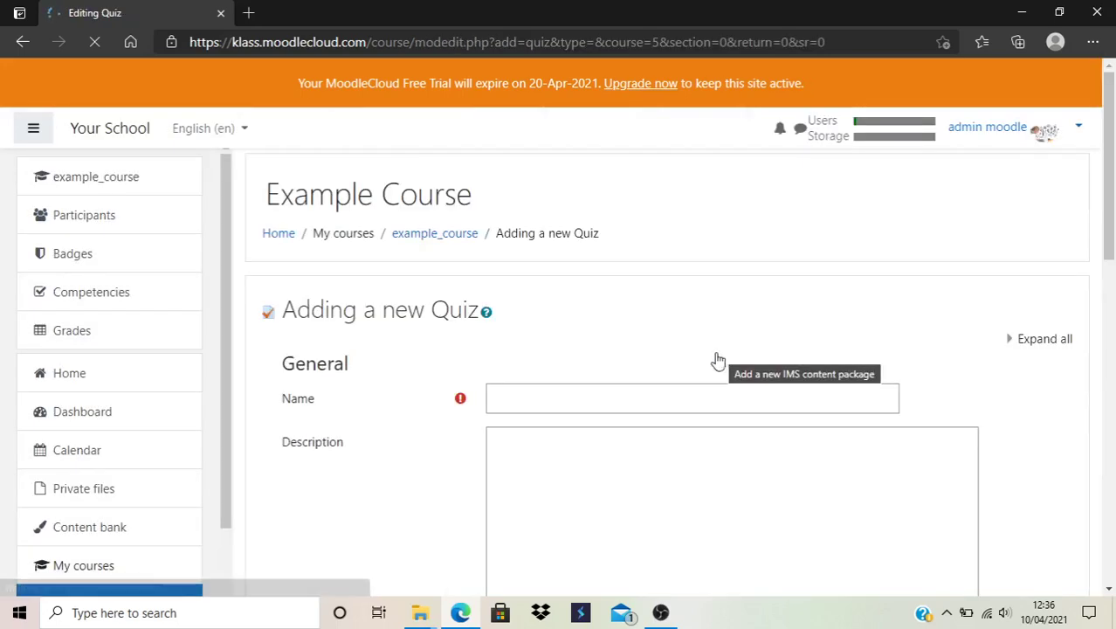
{"action": "left_click", "coordinate": [597, 398]}
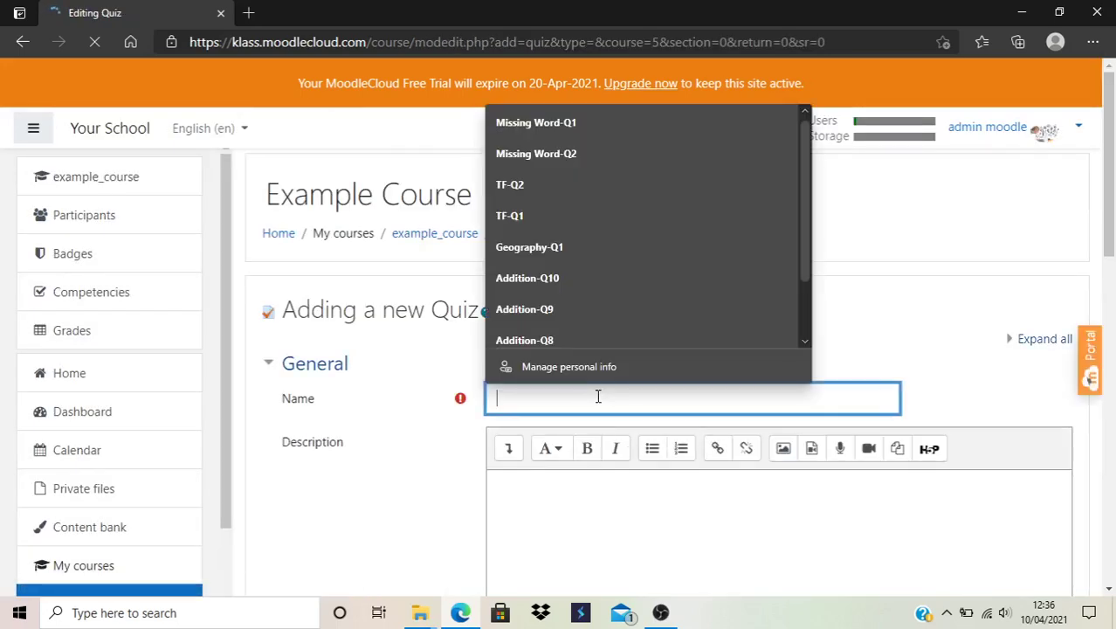
{"action": "type", "text": "Quiz "}
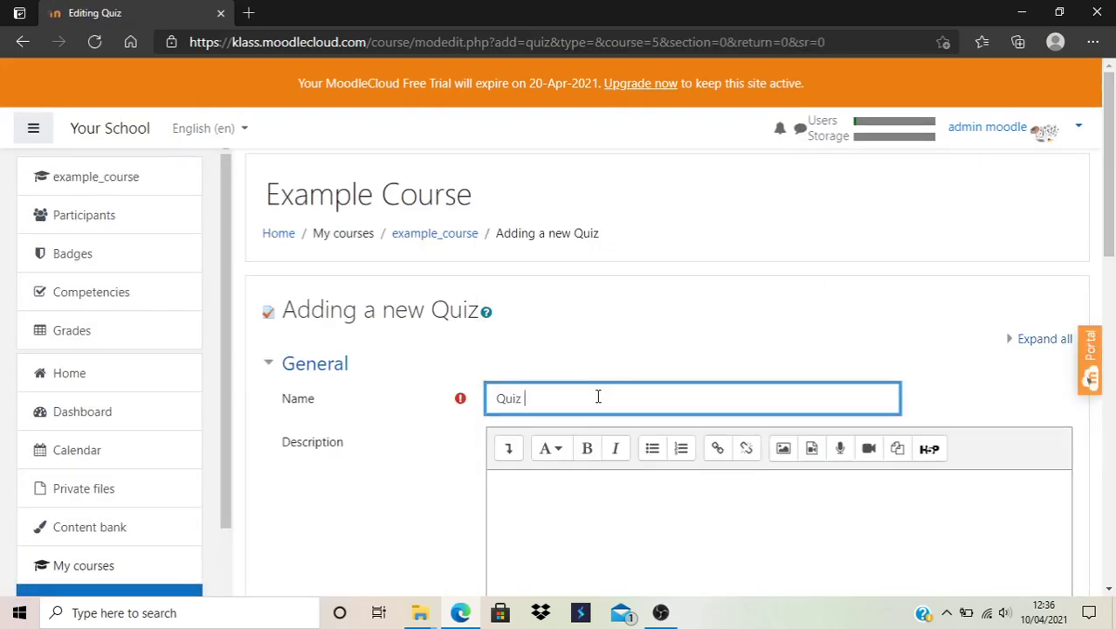
{"action": "type", "text": "- Mid exam"}
Step: Enter the quiz description as two paragraphs, "Do it in 30 minutes." and "God bless you."
{"action": "scroll", "coordinate": [540, 355], "scroll_direction": "down", "scroll_amount": 3}
{"action": "scroll", "coordinate": [540, 354], "scroll_direction": "up", "scroll_amount": 2}
{"action": "left_click", "coordinate": [541, 357]}
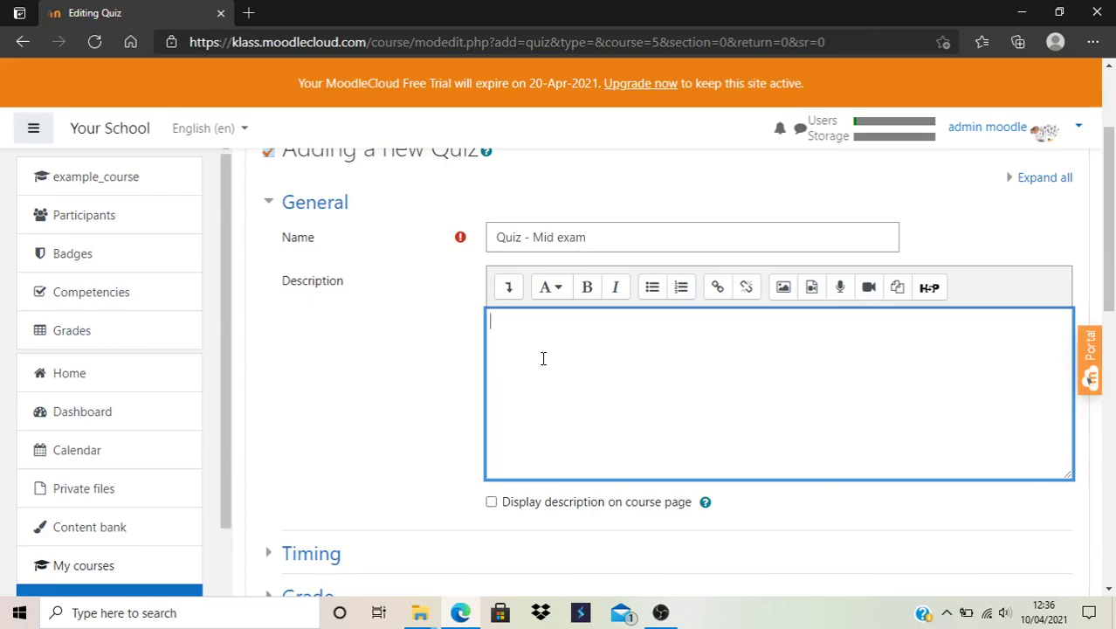
{"action": "type", "text": "Do it in 30 minutes. "}
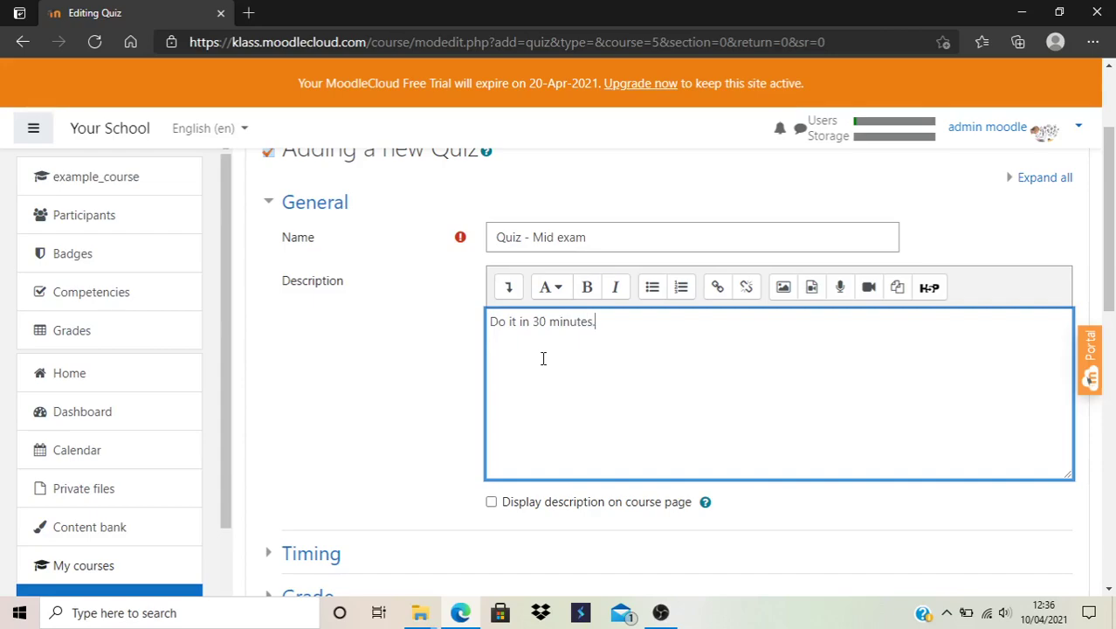
{"action": "type", "text": "God bless you."}
Step: Enable the quiz's opening date in the timing settings and set its time to 10:00 on 10 April 2021
{"action": "scroll", "coordinate": [542, 358], "scroll_direction": "down", "scroll_amount": 3}
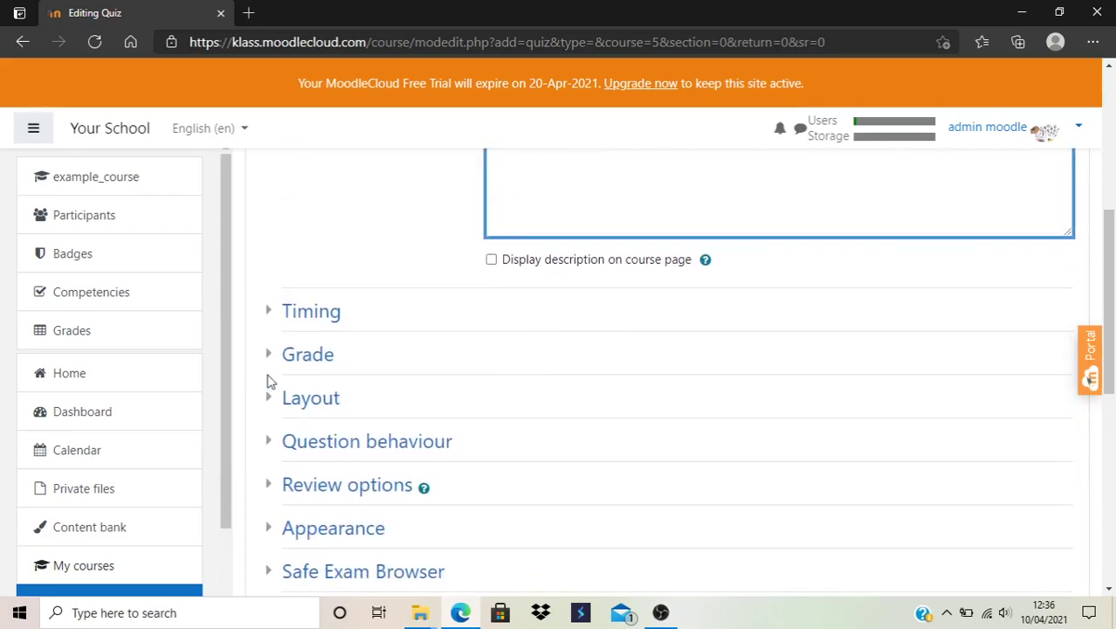
{"action": "left_click", "coordinate": [278, 315]}
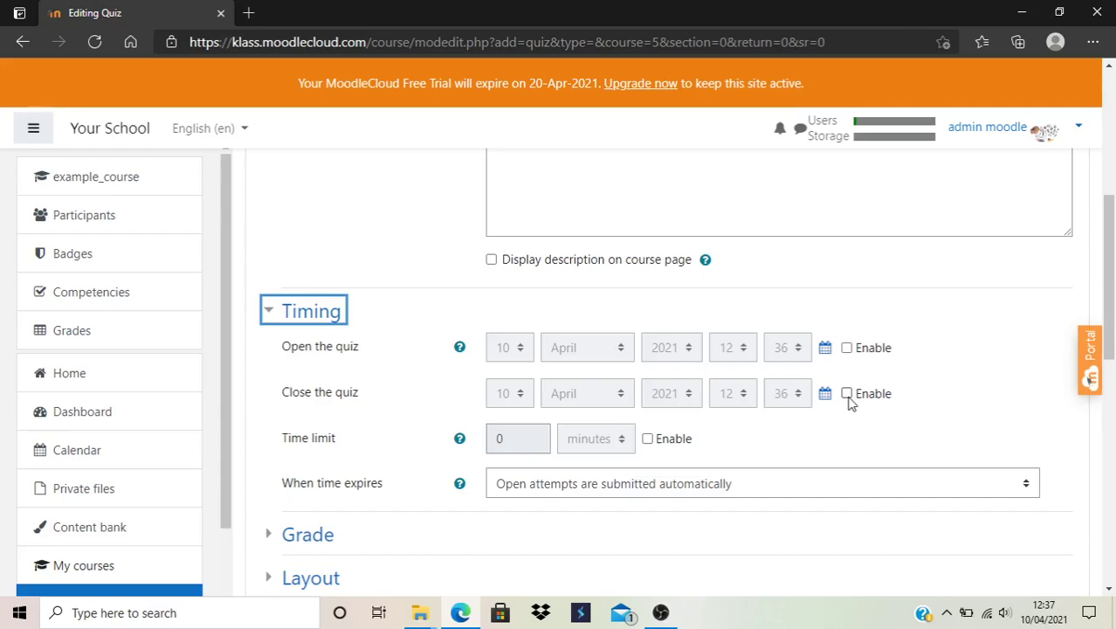
{"action": "left_click", "coordinate": [847, 349]}
{"action": "left_click", "coordinate": [744, 349]}
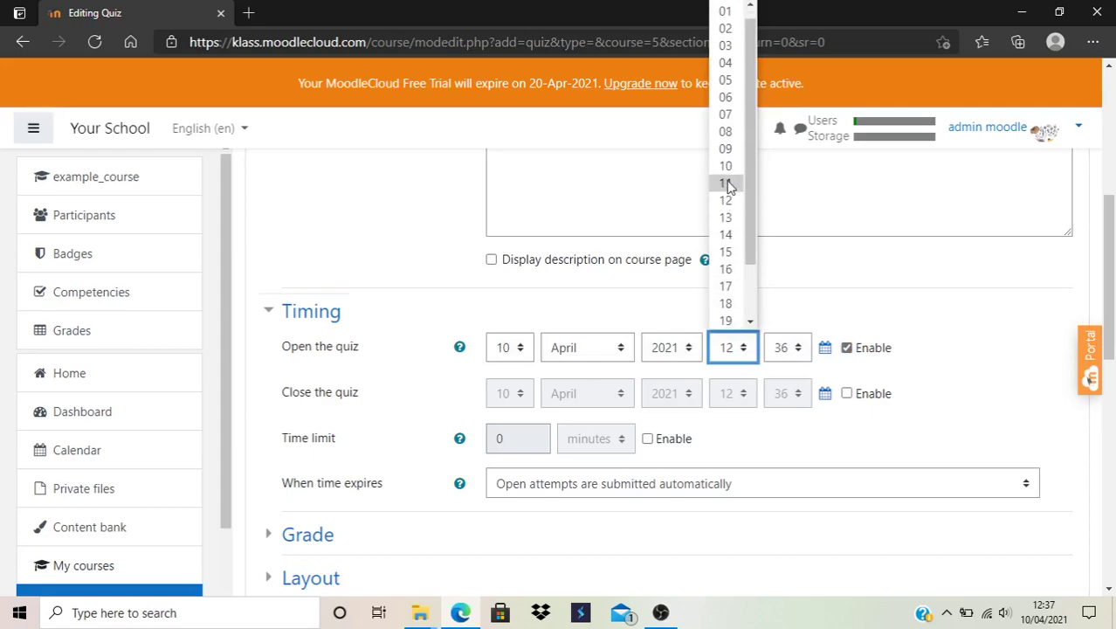
{"action": "left_click", "coordinate": [731, 178]}
{"action": "left_click", "coordinate": [780, 353]}
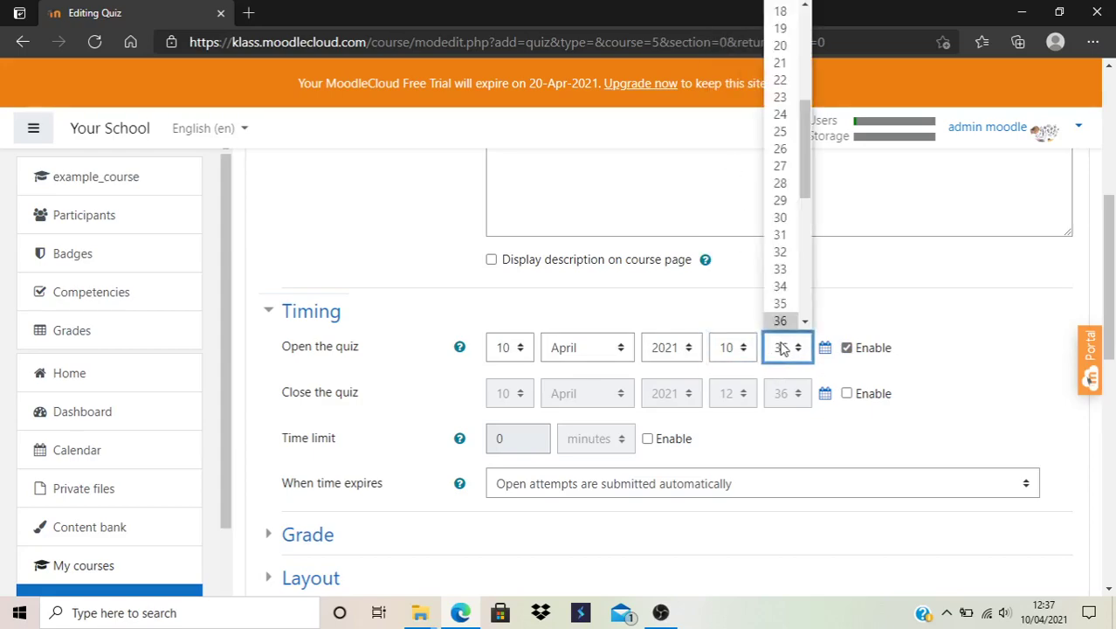
{"action": "scroll", "coordinate": [782, 70], "scroll_direction": "up", "scroll_amount": 6}
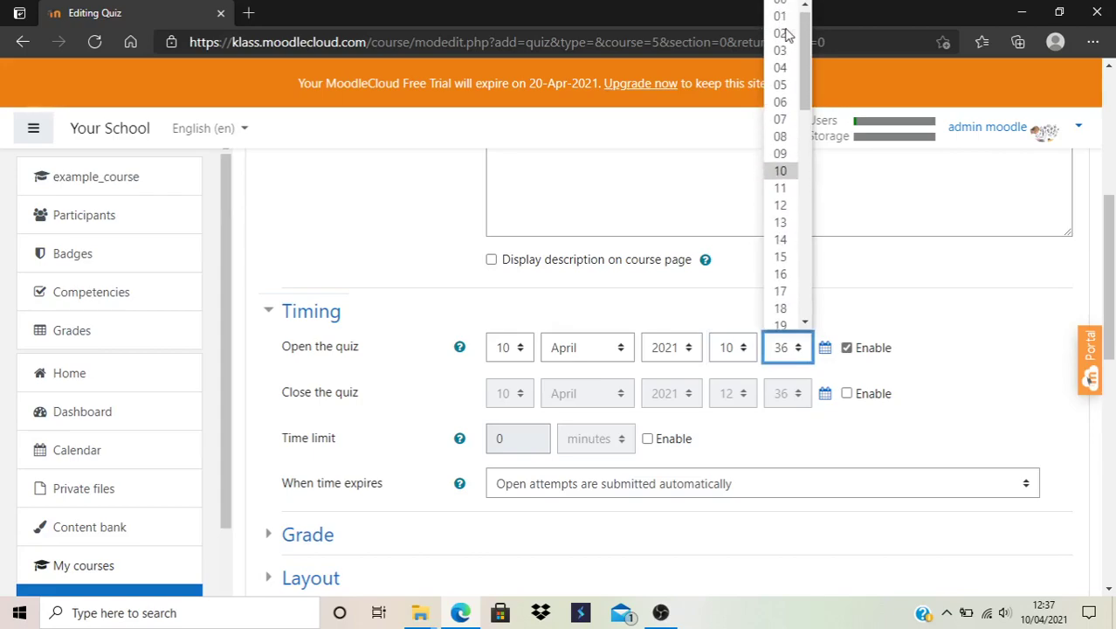
{"action": "left_click", "coordinate": [780, 7]}
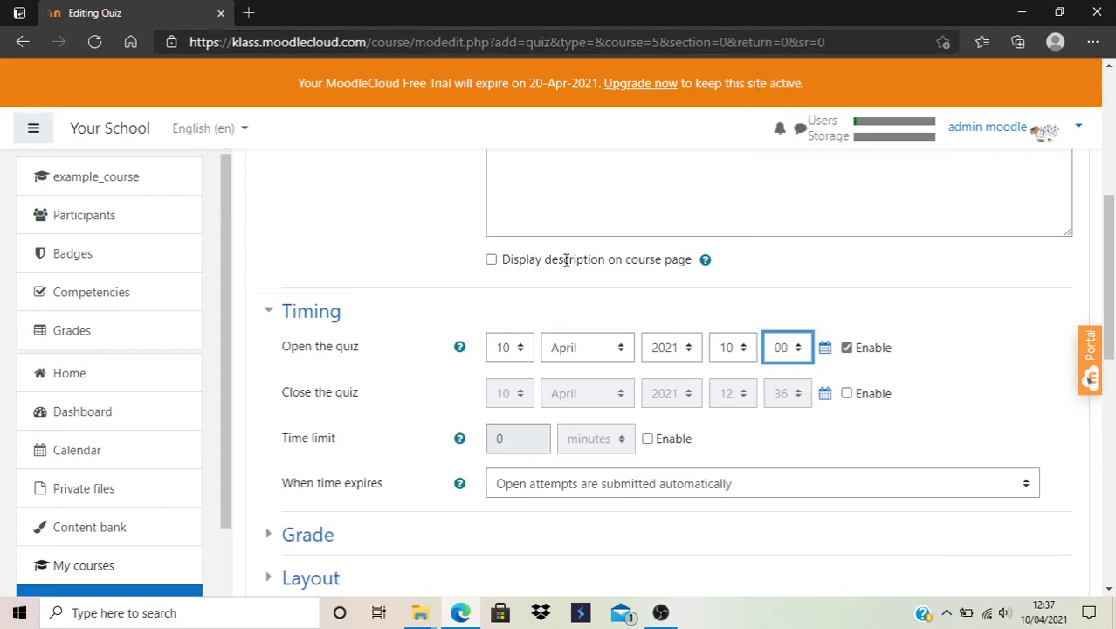
Step: Enable the quiz's closing date and set its time to 11:00 on 10 April 2021
{"action": "left_click", "coordinate": [847, 395]}
{"action": "left_click", "coordinate": [730, 393]}
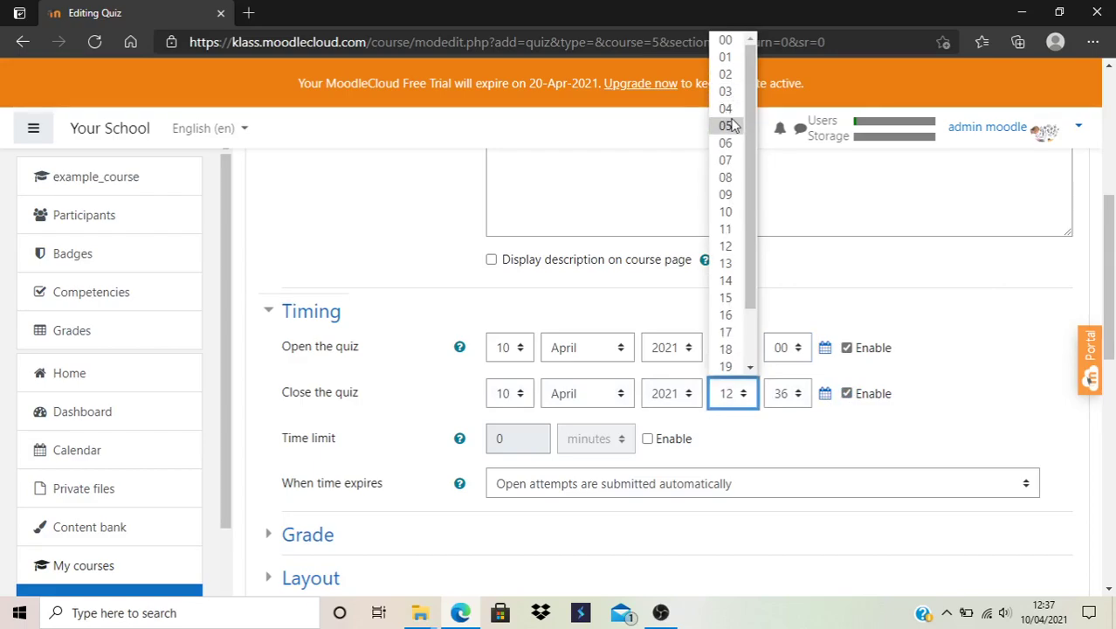
{"action": "left_click", "coordinate": [733, 291]}
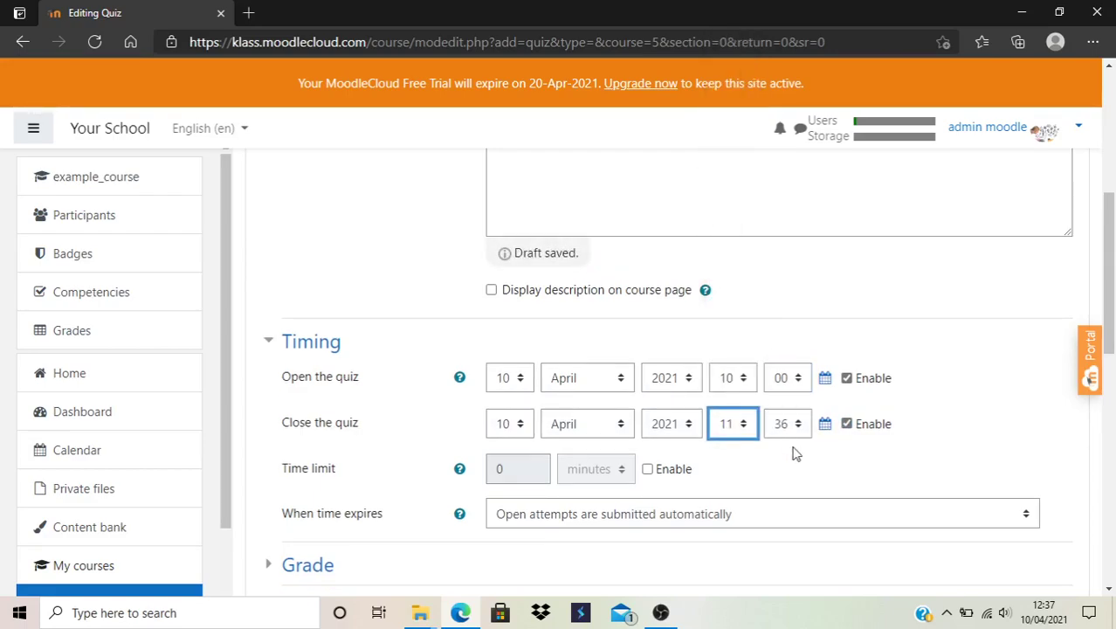
{"action": "left_click", "coordinate": [791, 428]}
{"action": "scroll", "coordinate": [790, 87], "scroll_direction": "up", "scroll_amount": 6}
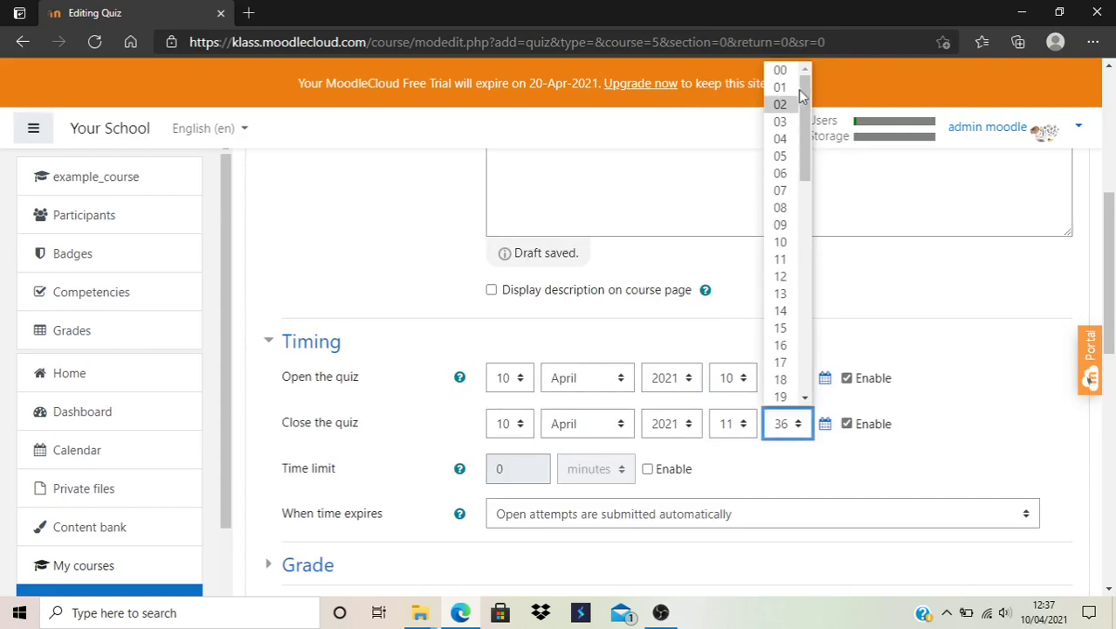
{"action": "left_click", "coordinate": [790, 74]}
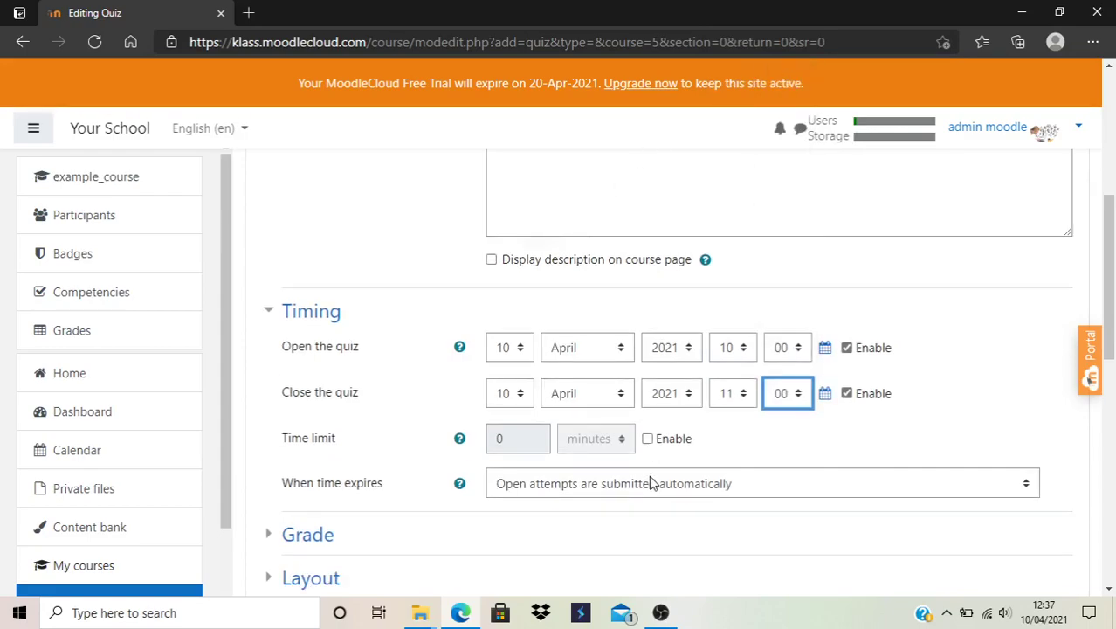
Step: Enable the quiz's time limit and set it to 30 minutes
{"action": "scroll", "coordinate": [731, 397], "scroll_direction": "up", "scroll_amount": 4}
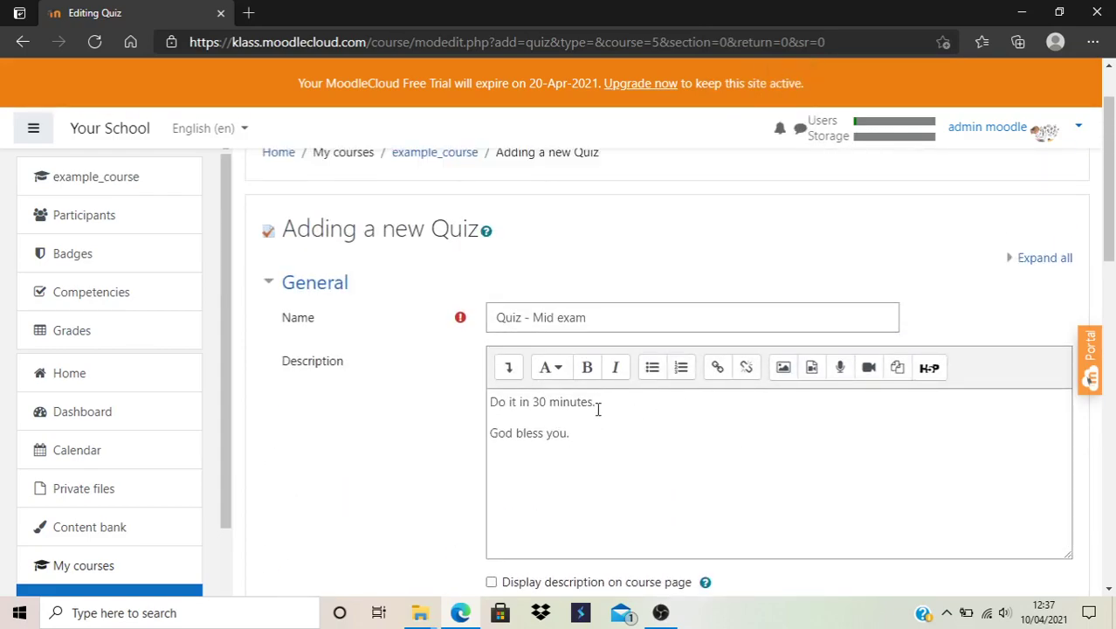
{"action": "scroll", "coordinate": [598, 411], "scroll_direction": "down", "scroll_amount": 4}
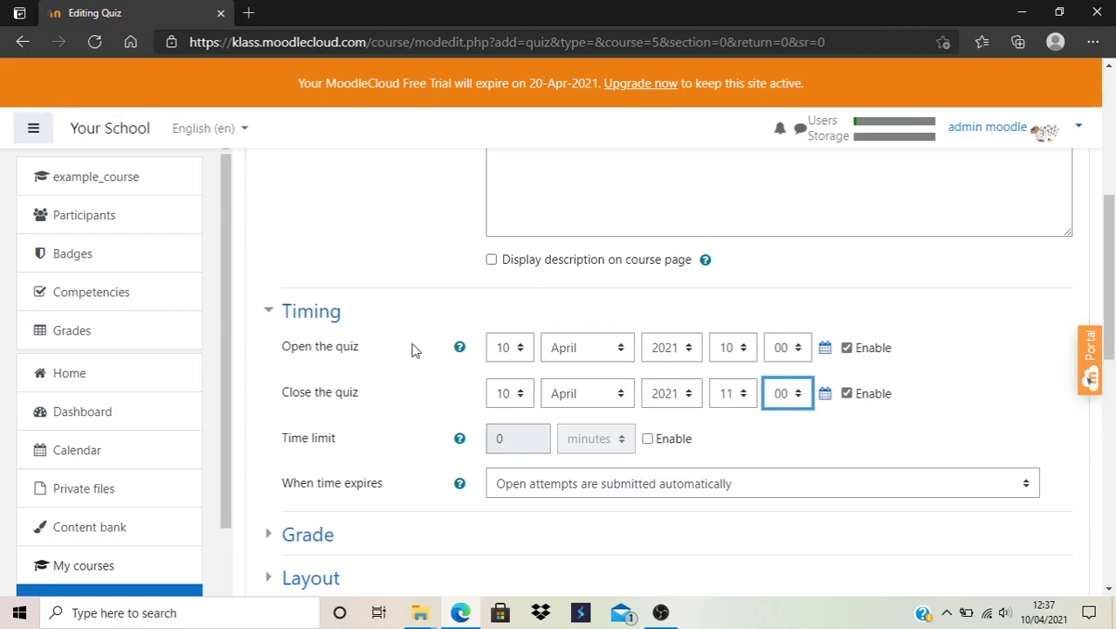
{"action": "left_click", "coordinate": [648, 437]}
{"action": "double_click", "coordinate": [510, 438]}
{"action": "type", "text": "30"}
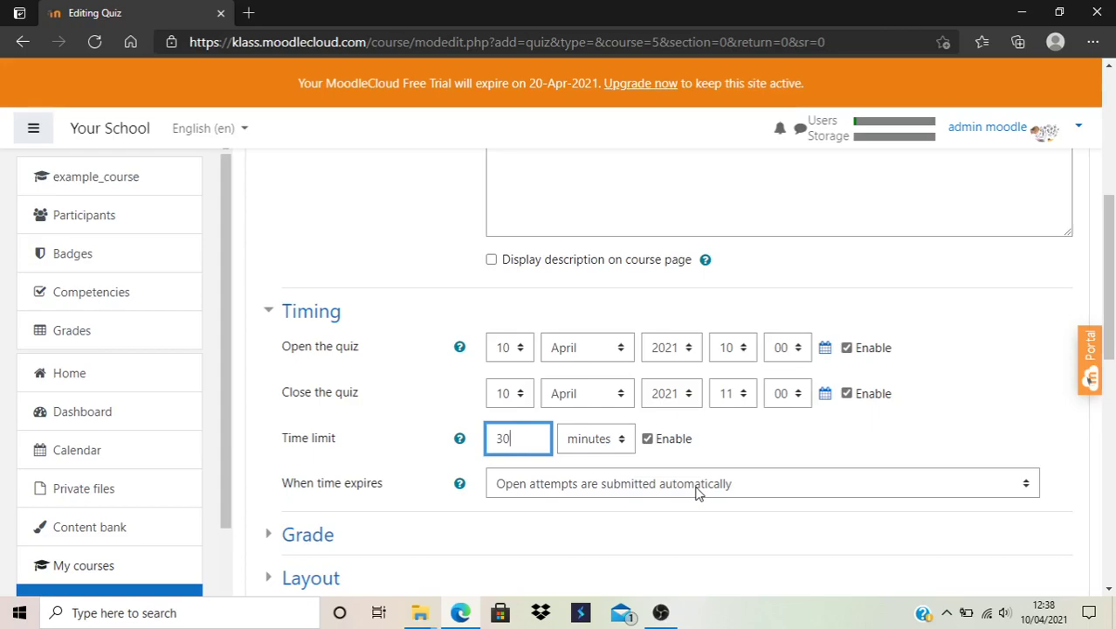
{"action": "left_click", "coordinate": [784, 453]}
Step: Save and display the quiz, leaving the other settings at their defaults, and open it for editing its questions
{"action": "scroll", "coordinate": [784, 451], "scroll_direction": "down", "scroll_amount": 3}
{"action": "scroll", "coordinate": [785, 450], "scroll_direction": "down", "scroll_amount": 2}
{"action": "scroll", "coordinate": [784, 451], "scroll_direction": "up", "scroll_amount": 3}
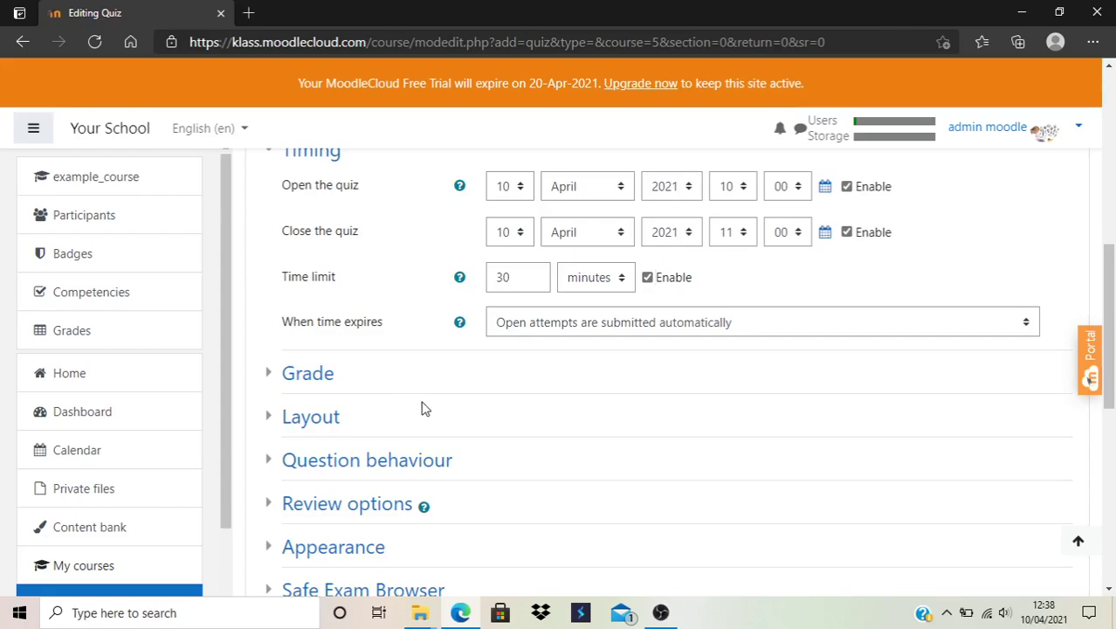
{"action": "scroll", "coordinate": [419, 406], "scroll_direction": "down", "scroll_amount": 5}
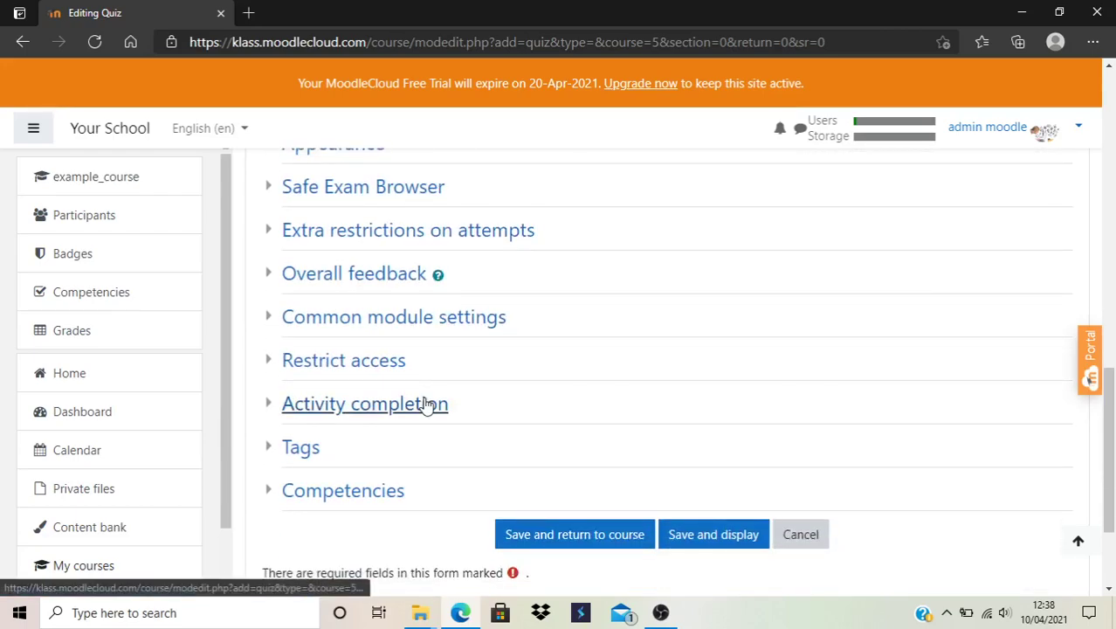
{"action": "left_click", "coordinate": [747, 538]}
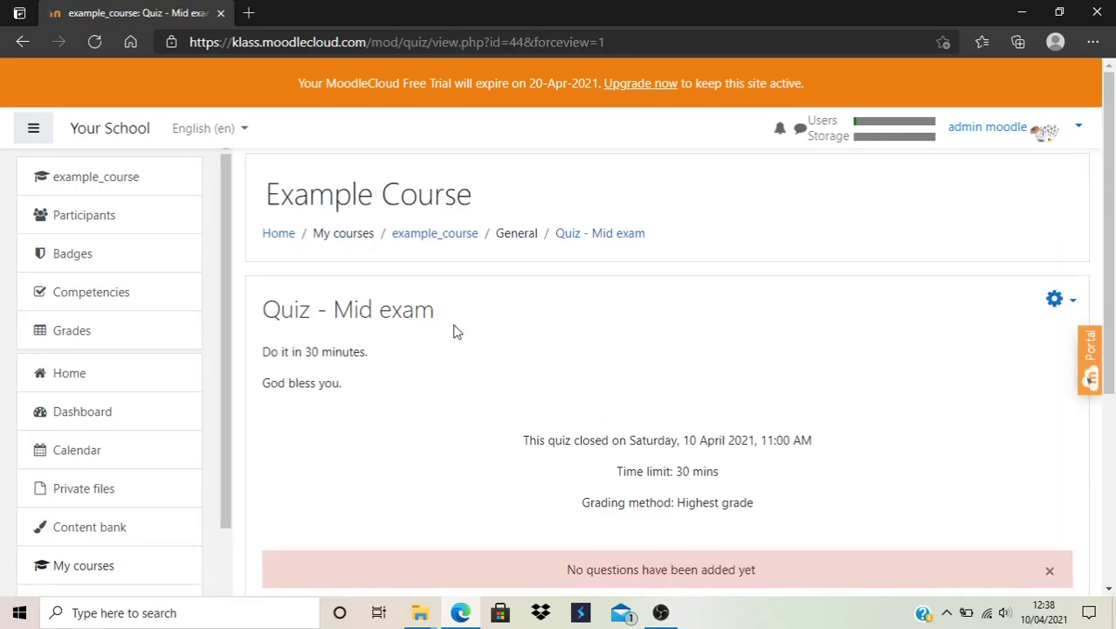
{"action": "scroll", "coordinate": [740, 345], "scroll_direction": "down", "scroll_amount": 1}
{"action": "scroll", "coordinate": [736, 338], "scroll_direction": "down", "scroll_amount": 1}
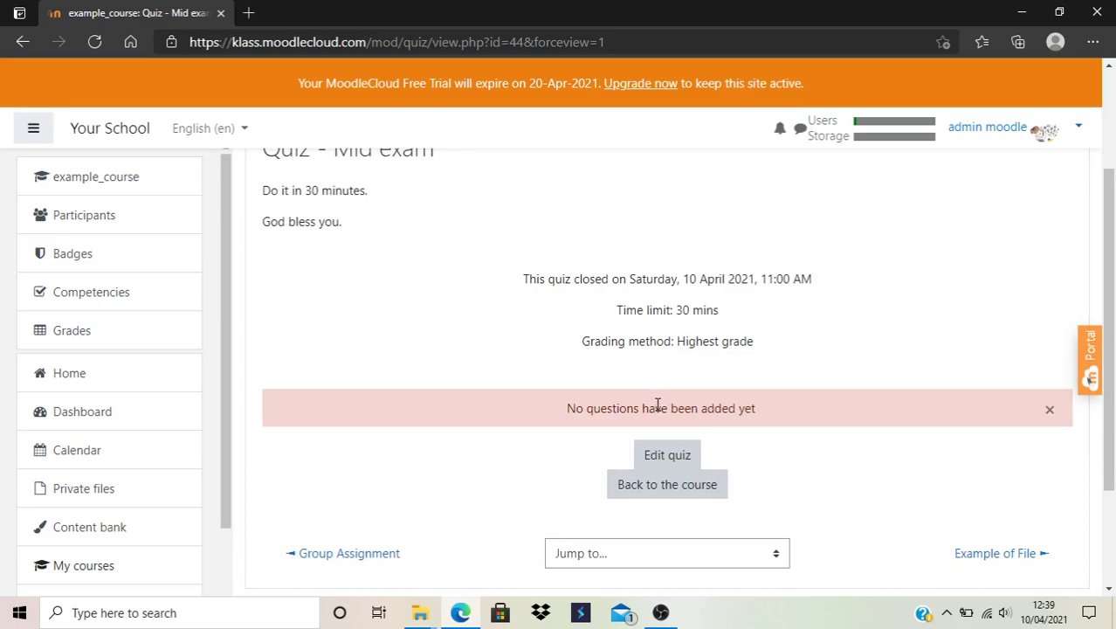
{"action": "left_click", "coordinate": [666, 452]}
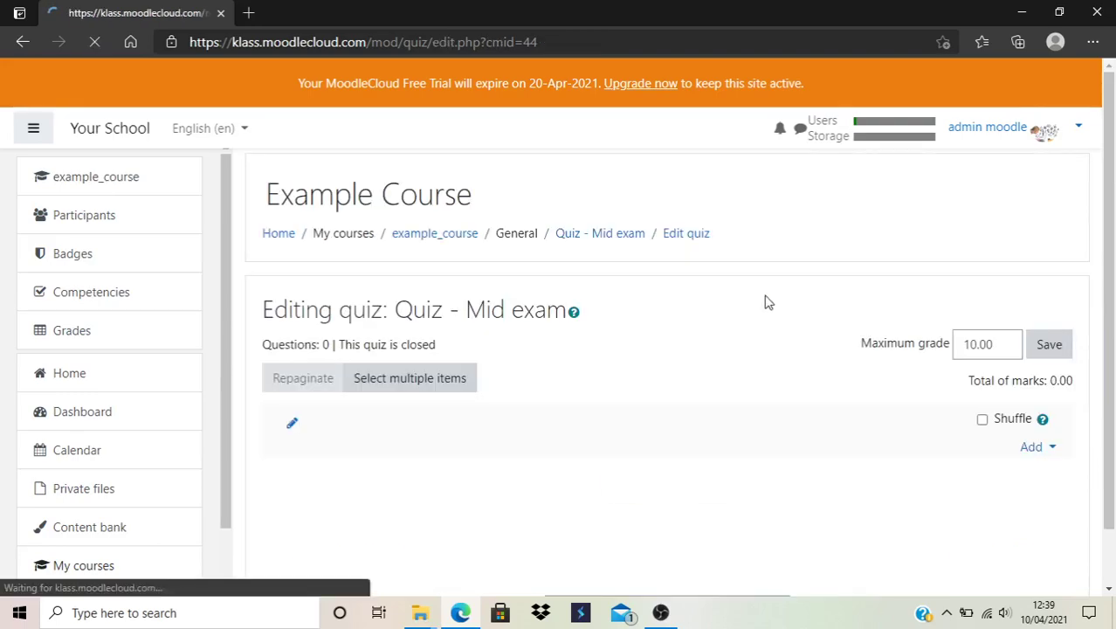
Step: Add a new question of the Multiple choice type to the quiz
{"action": "left_click", "coordinate": [1037, 448]}
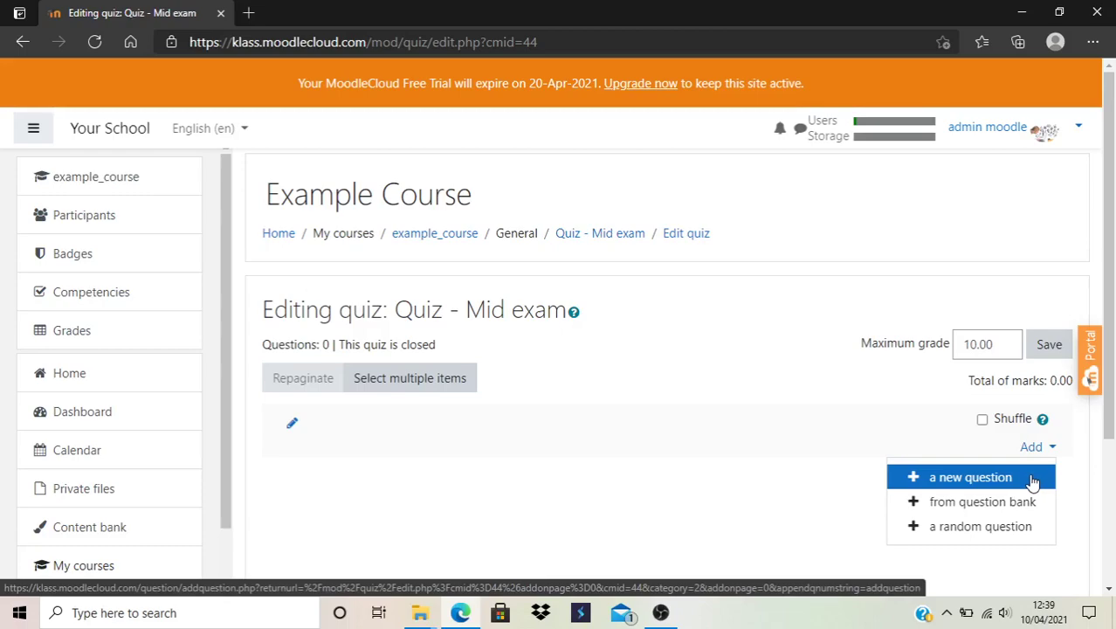
{"action": "left_click", "coordinate": [1033, 483]}
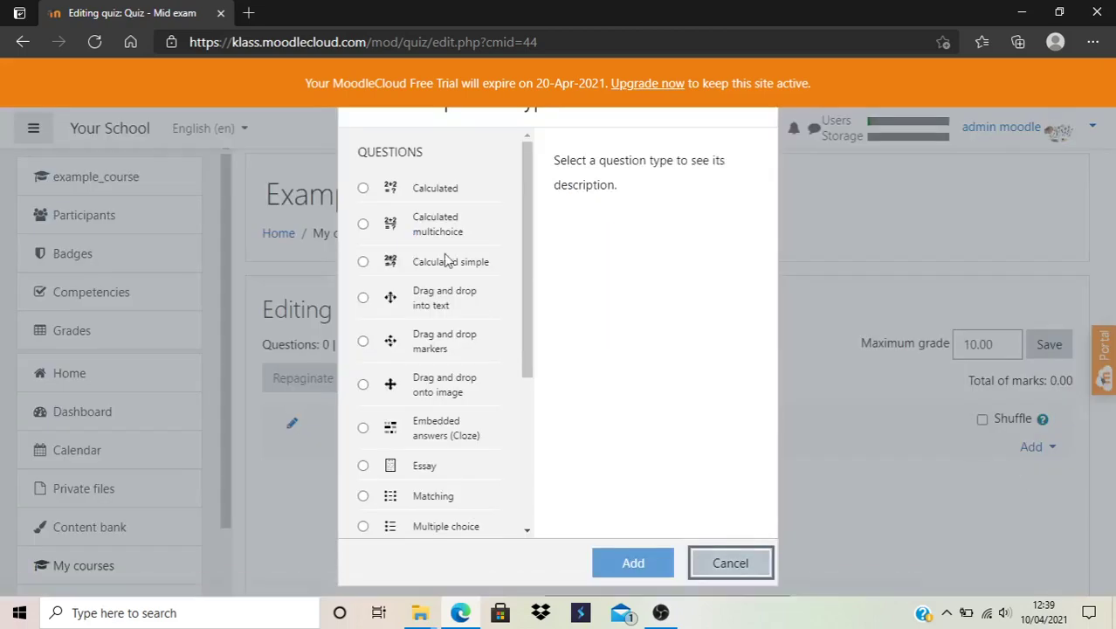
{"action": "scroll", "coordinate": [424, 335], "scroll_direction": "down", "scroll_amount": 3}
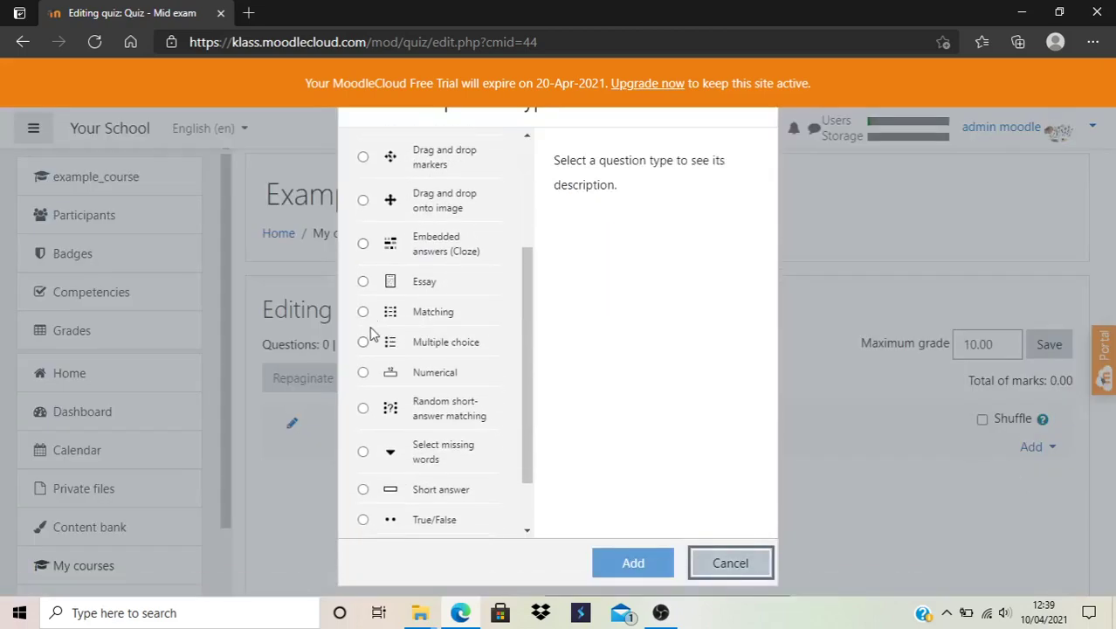
{"action": "left_click", "coordinate": [362, 343]}
{"action": "left_click", "coordinate": [623, 564]}
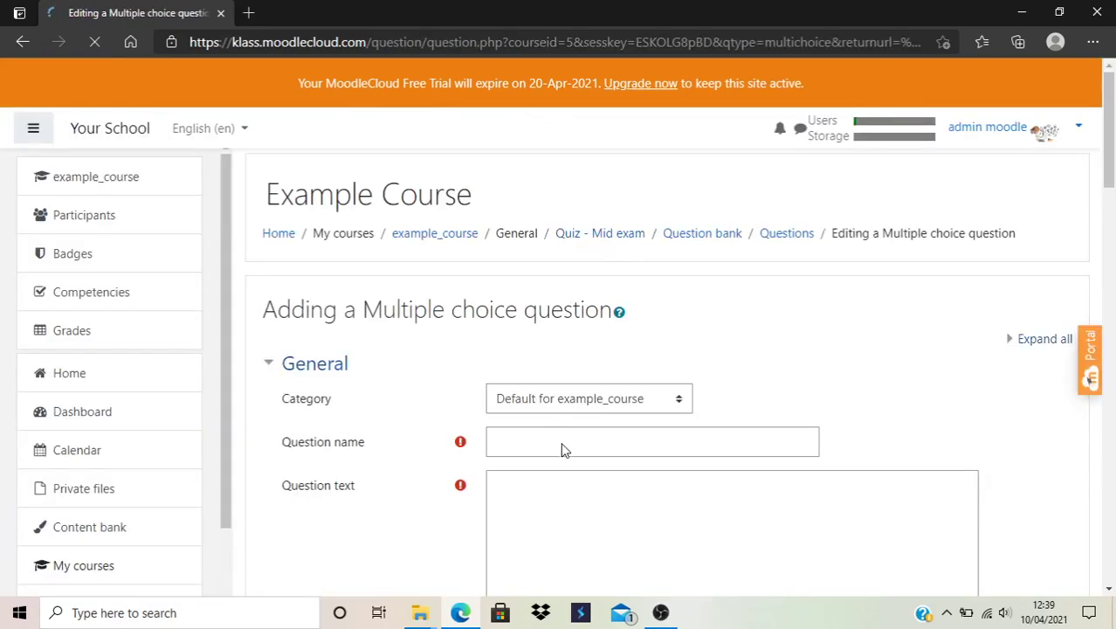
Step: Name the multiple choice question "Addition-Q11" and enter "3+8" as its question text
{"action": "left_click", "coordinate": [561, 444]}
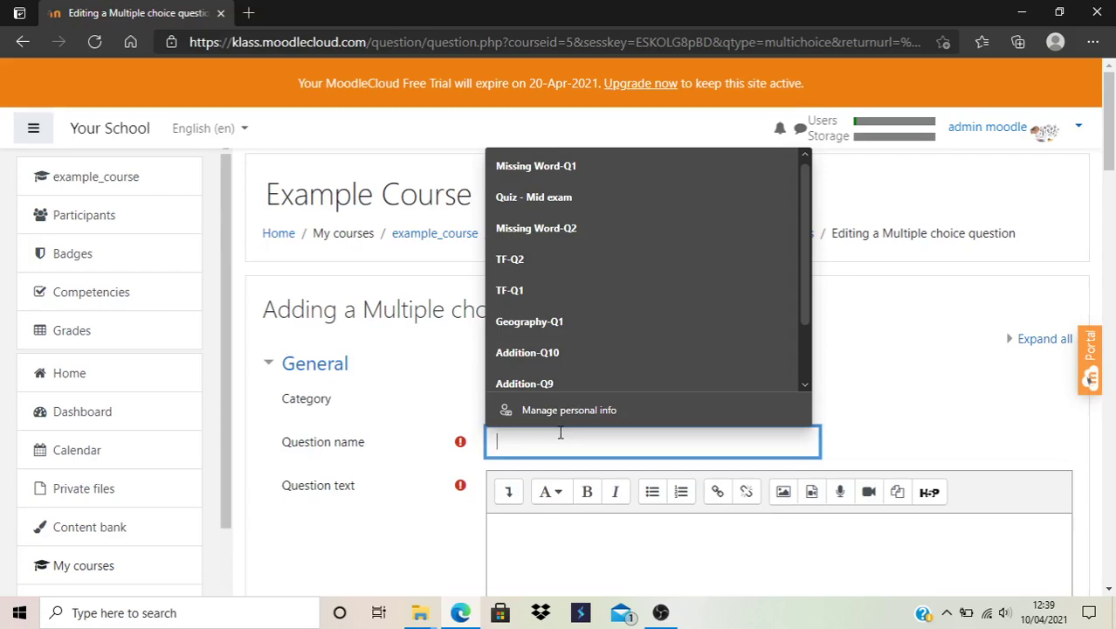
{"action": "type", "text": "Addition-"}
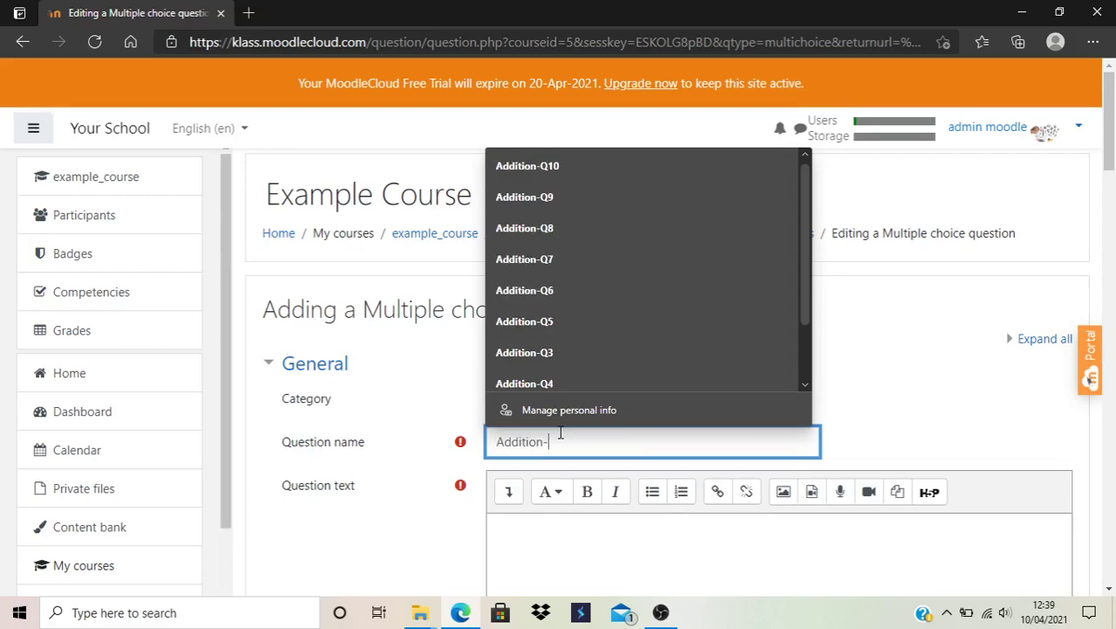
{"action": "type", "text": "1"}
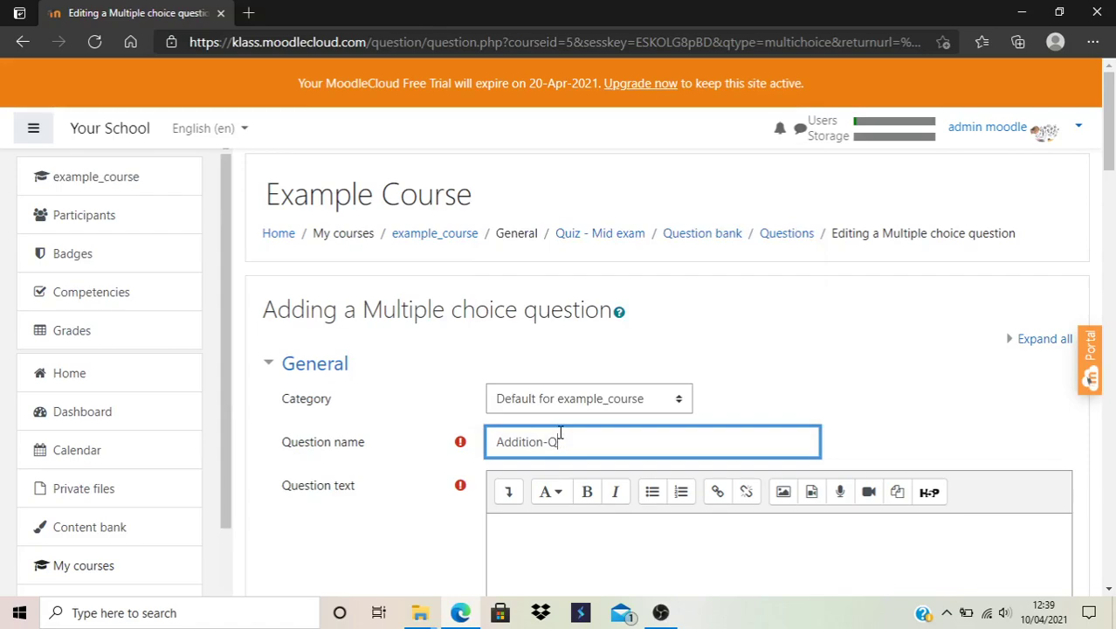
{"action": "type", "text": "1"}
{"action": "left_click", "coordinate": [537, 541]}
{"action": "type", "text": "3+8"}
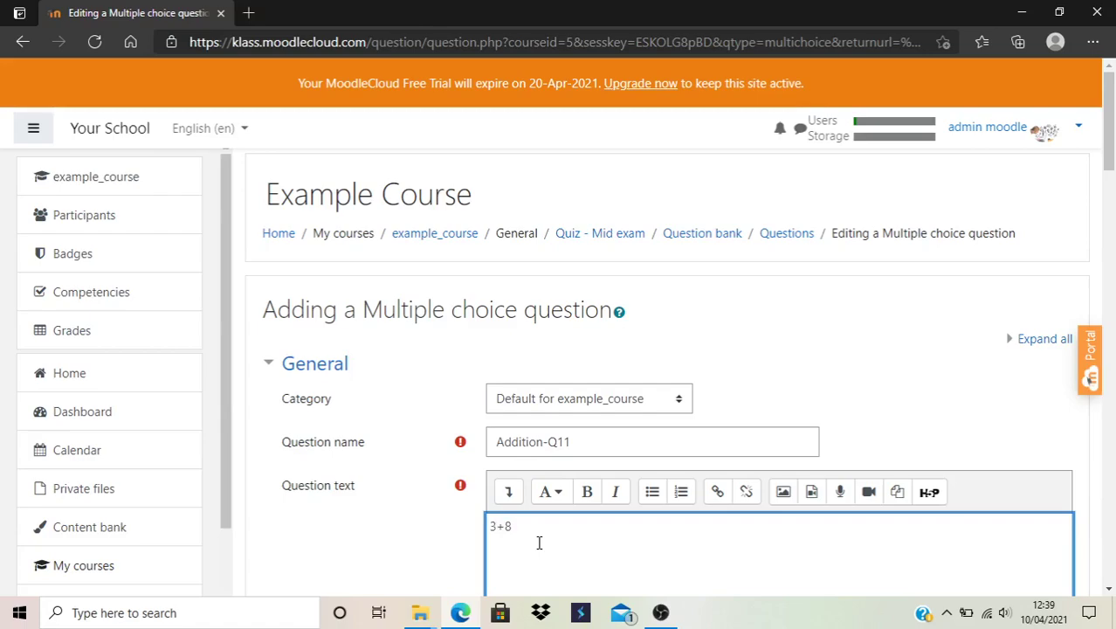
{"action": "scroll", "coordinate": [539, 542], "scroll_direction": "down", "scroll_amount": 10}
{"action": "scroll", "coordinate": [659, 254], "scroll_direction": "up", "scroll_amount": 9}
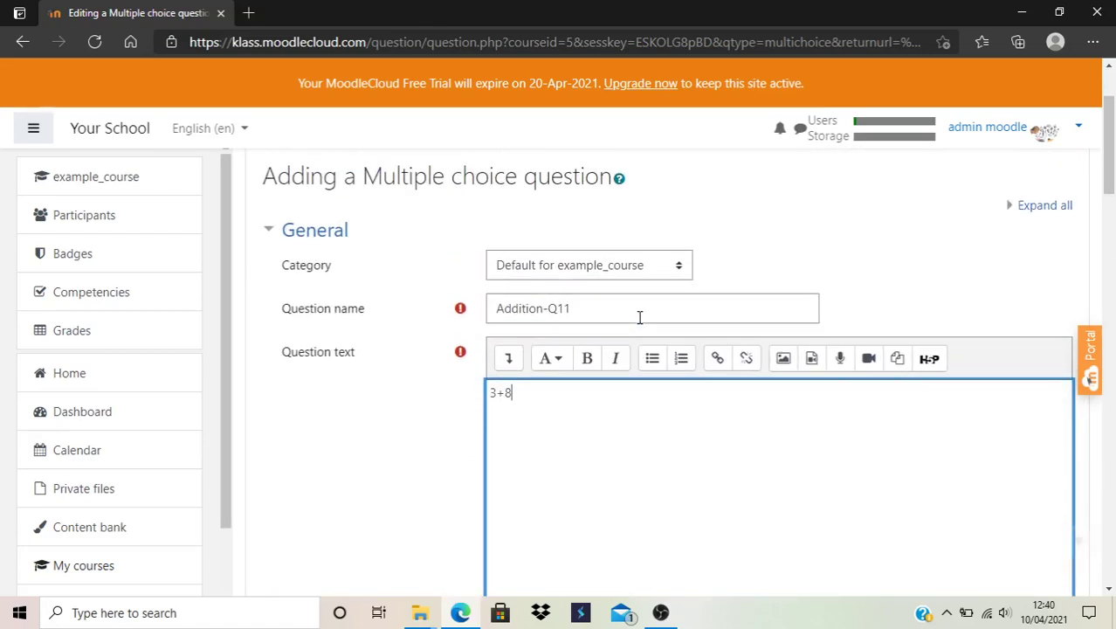
{"action": "scroll", "coordinate": [639, 317], "scroll_direction": "down", "scroll_amount": 6}
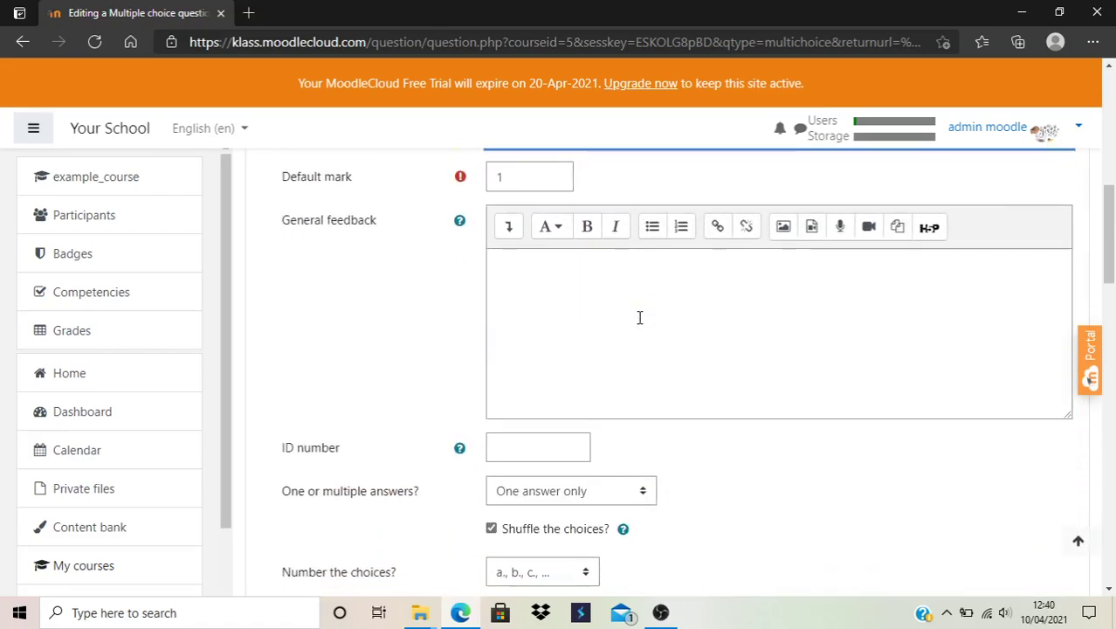
Step: Complete the question text as "3+8=" and enter 11 as Choice 1 with a grade of 100%
{"action": "scroll", "coordinate": [641, 316], "scroll_direction": "up", "scroll_amount": 6}
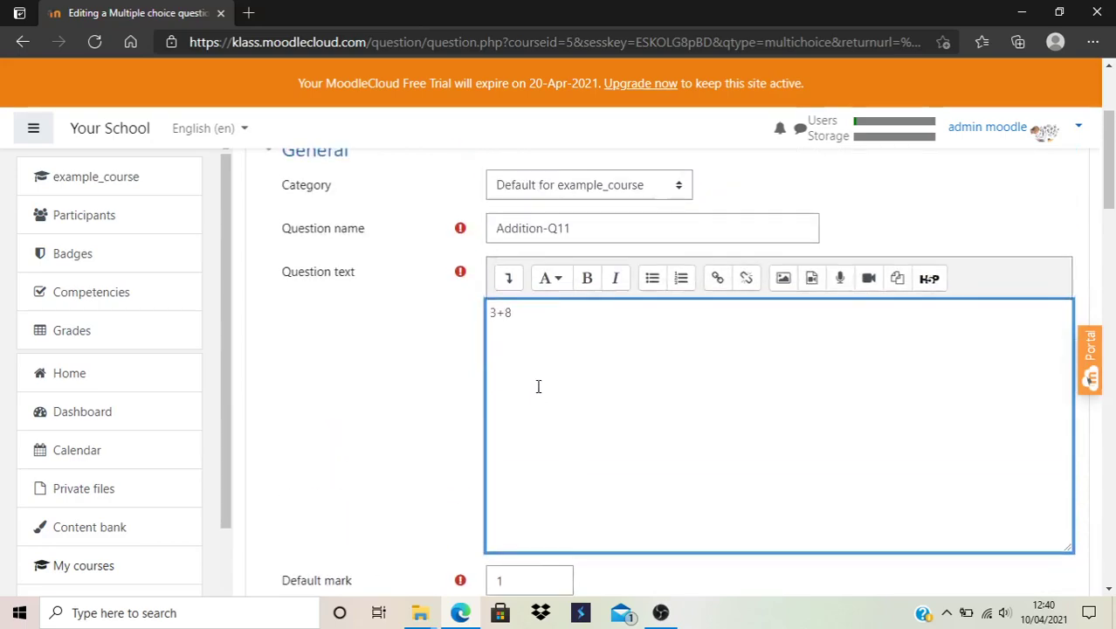
{"action": "scroll", "coordinate": [538, 375], "scroll_direction": "down", "scroll_amount": 9}
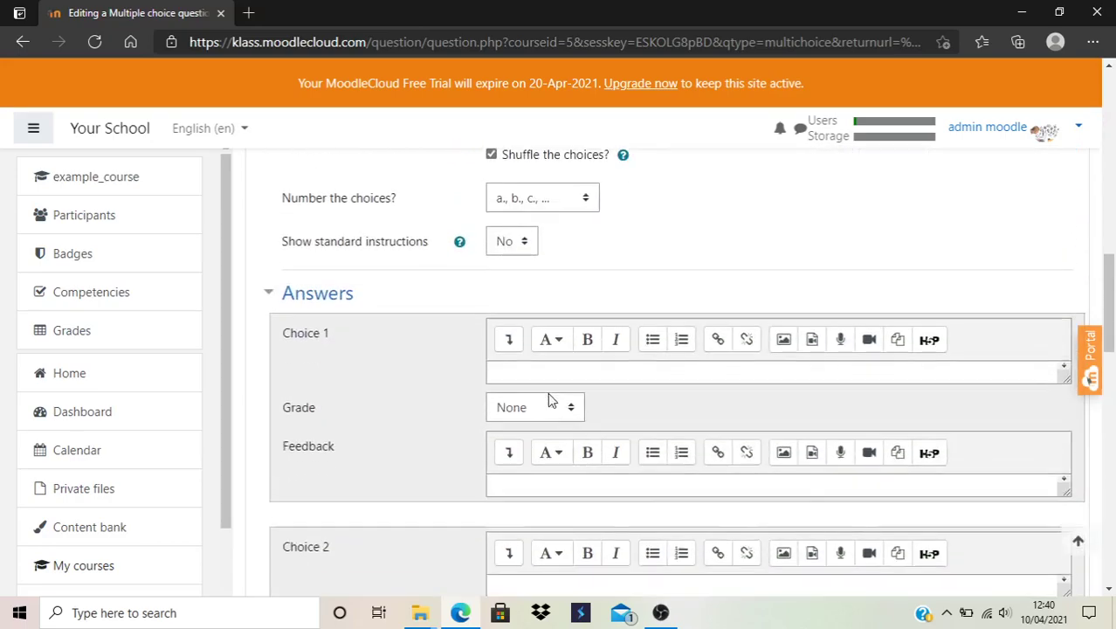
{"action": "left_click", "coordinate": [543, 345]}
{"action": "type", "text": "11"}
{"action": "left_click", "coordinate": [535, 377]}
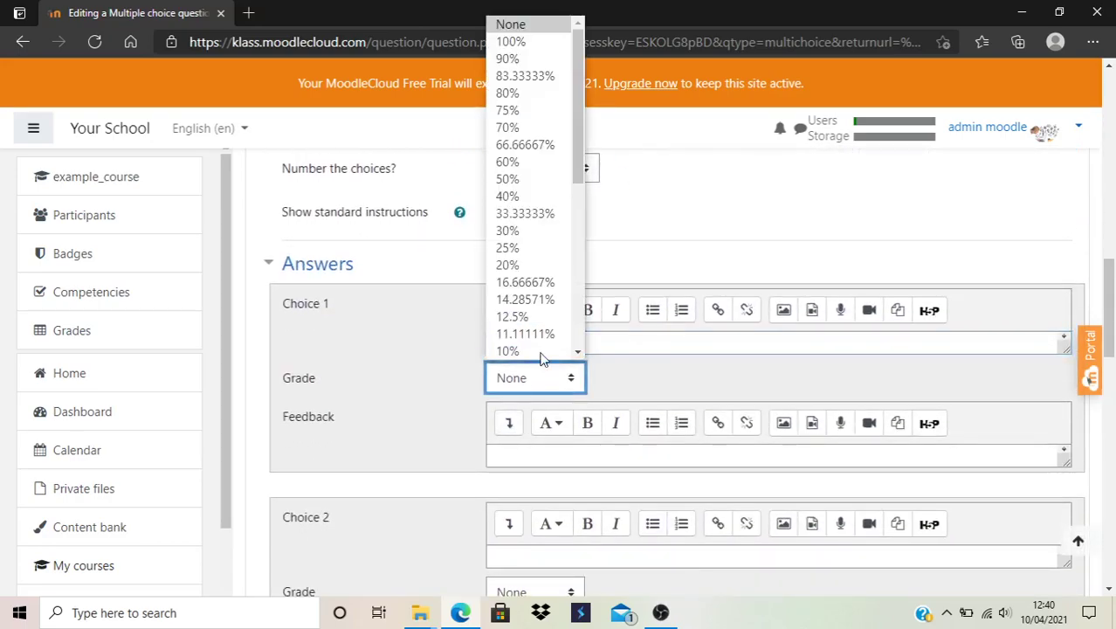
{"action": "left_click", "coordinate": [524, 41]}
Step: Enter 4 as Choice 2 and fill in Choice 3, both with grade None, and save the question
{"action": "left_click", "coordinate": [519, 563]}
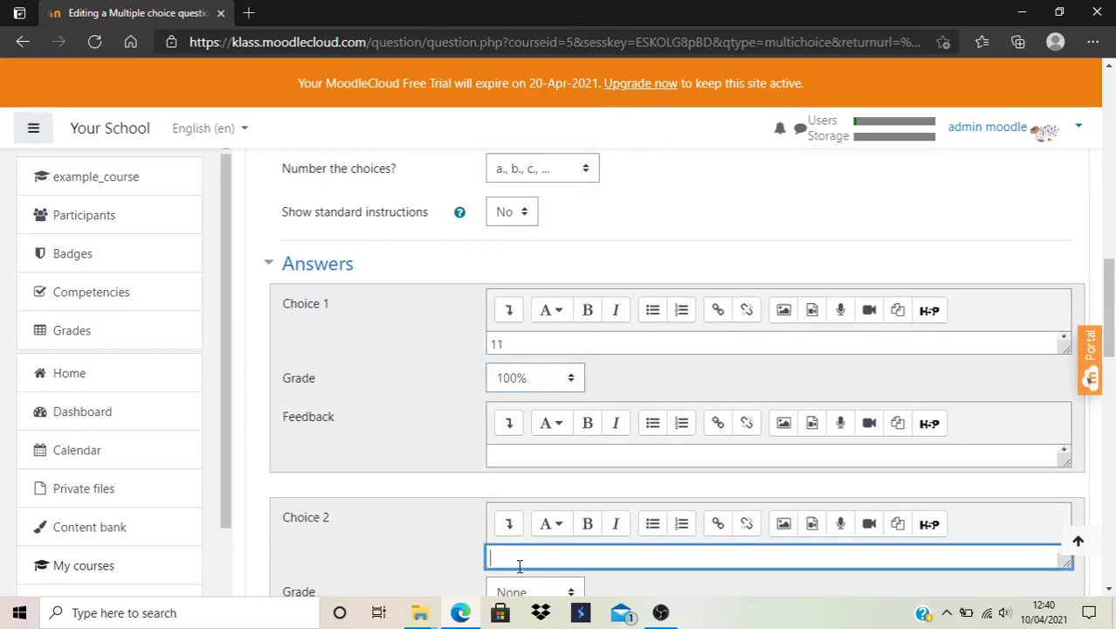
{"action": "left_click", "coordinate": [548, 592]}
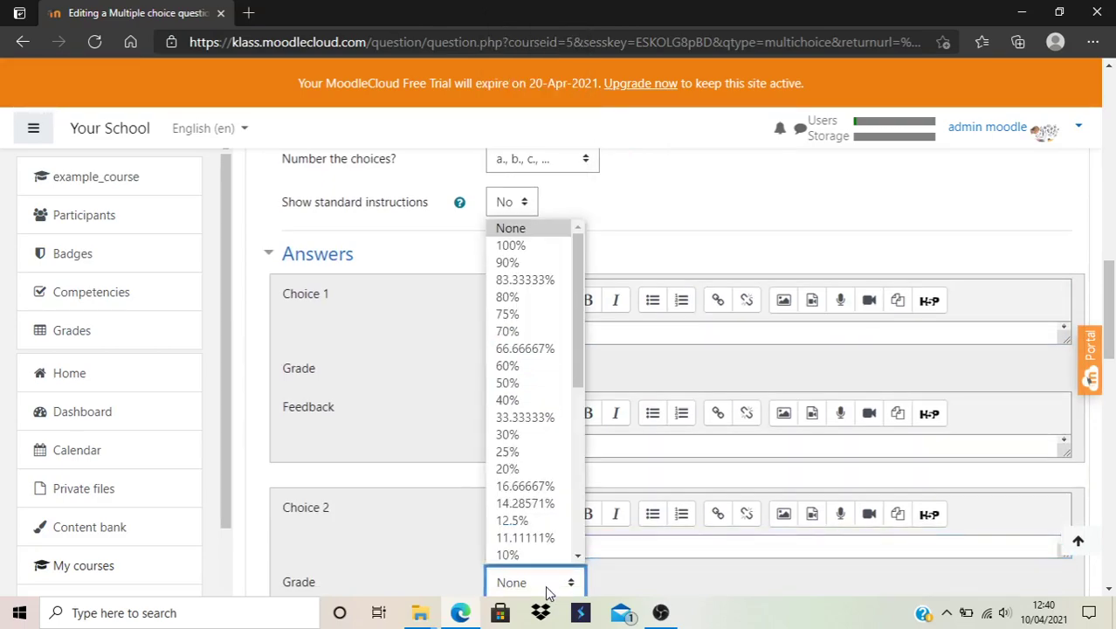
{"action": "scroll", "coordinate": [655, 576], "scroll_direction": "down", "scroll_amount": 3}
{"action": "scroll", "coordinate": [649, 569], "scroll_direction": "down", "scroll_amount": 1}
{"action": "left_click", "coordinate": [554, 433]}
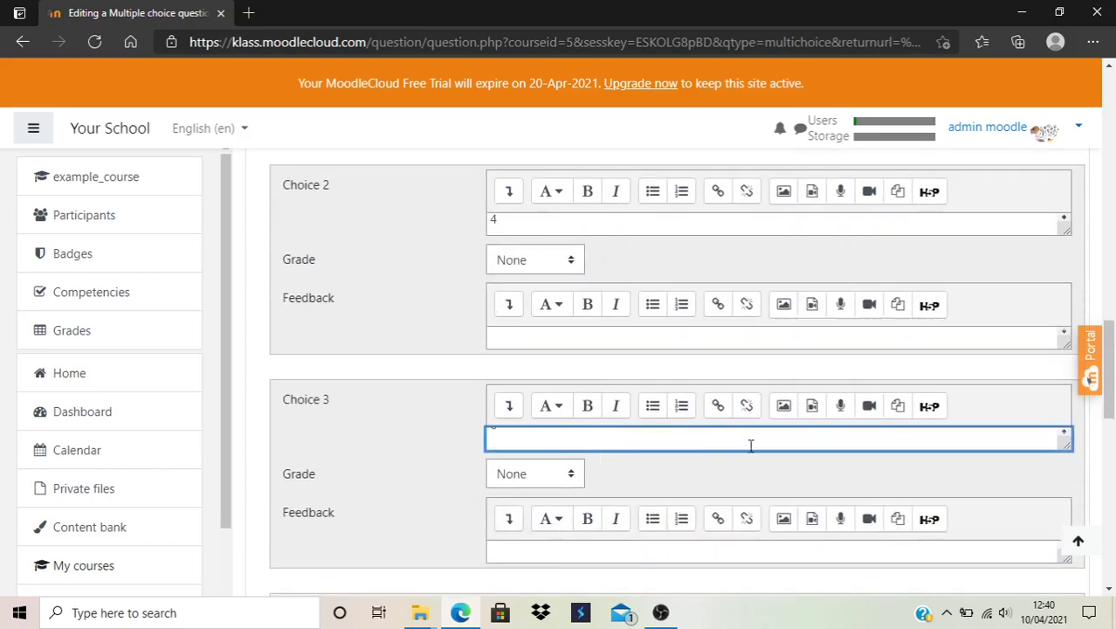
{"action": "scroll", "coordinate": [763, 464], "scroll_direction": "down", "scroll_amount": 10}
{"action": "left_click", "coordinate": [526, 375]}
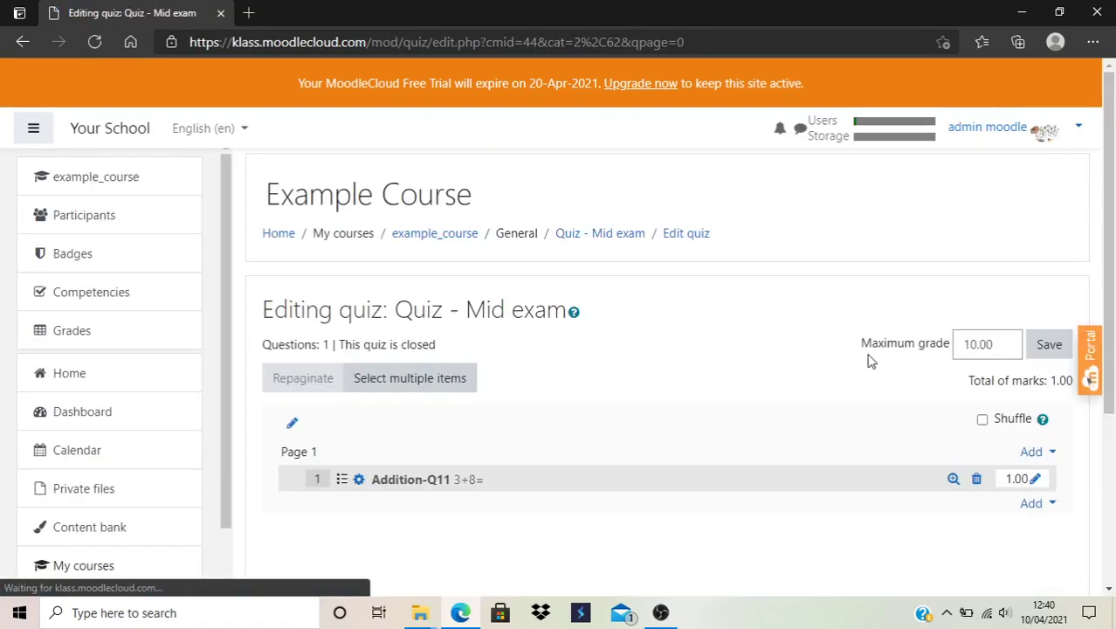
Step: Add the existing questions Geography-Q1 and Missing Word-Q2 from the question bank to the end of the quiz
{"action": "left_click", "coordinate": [1035, 505]}
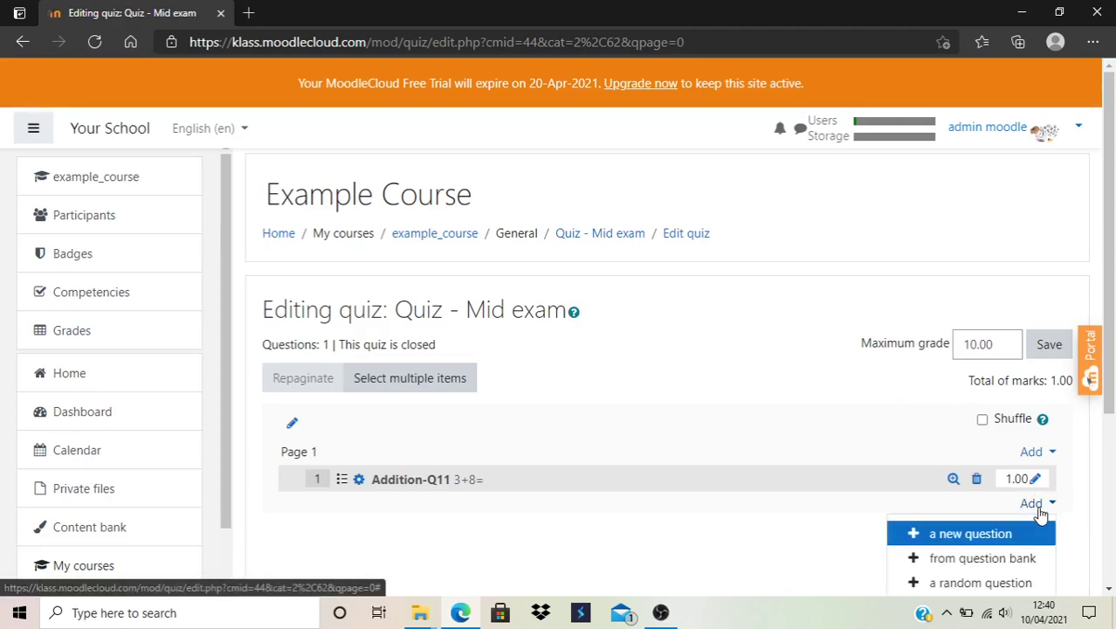
{"action": "left_click", "coordinate": [1013, 559]}
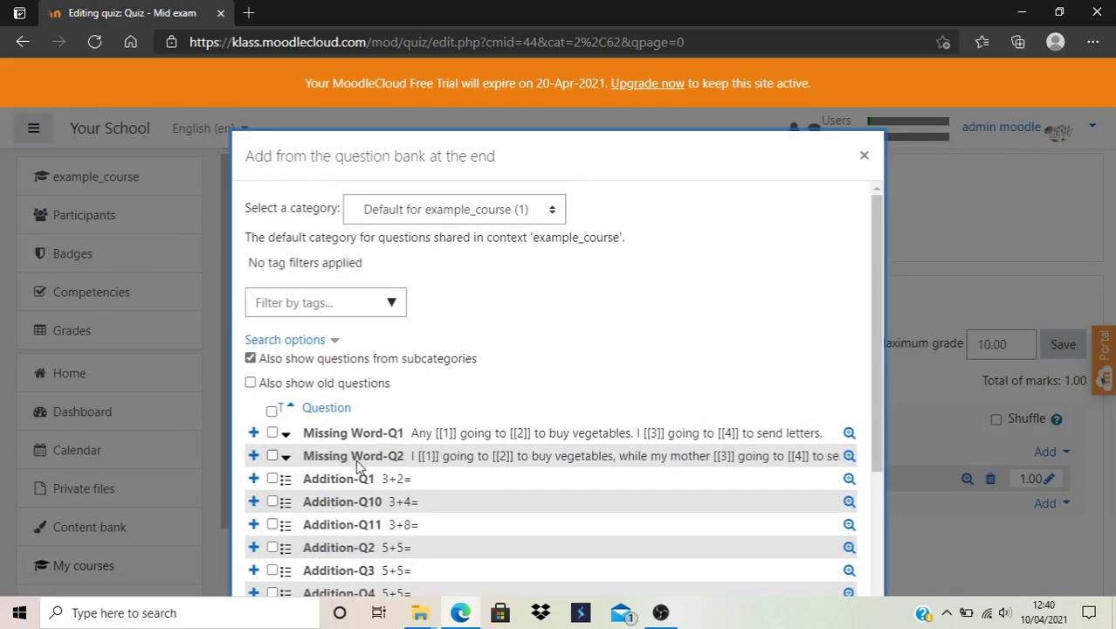
{"action": "scroll", "coordinate": [354, 463], "scroll_direction": "down", "scroll_amount": 1}
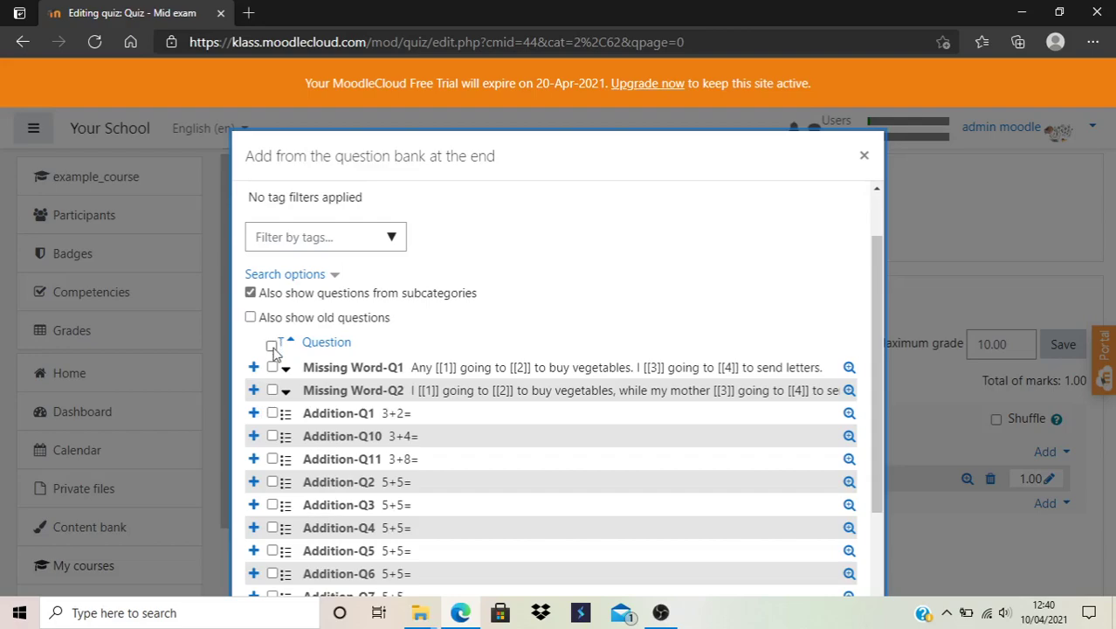
{"action": "scroll", "coordinate": [288, 443], "scroll_direction": "down", "scroll_amount": 2}
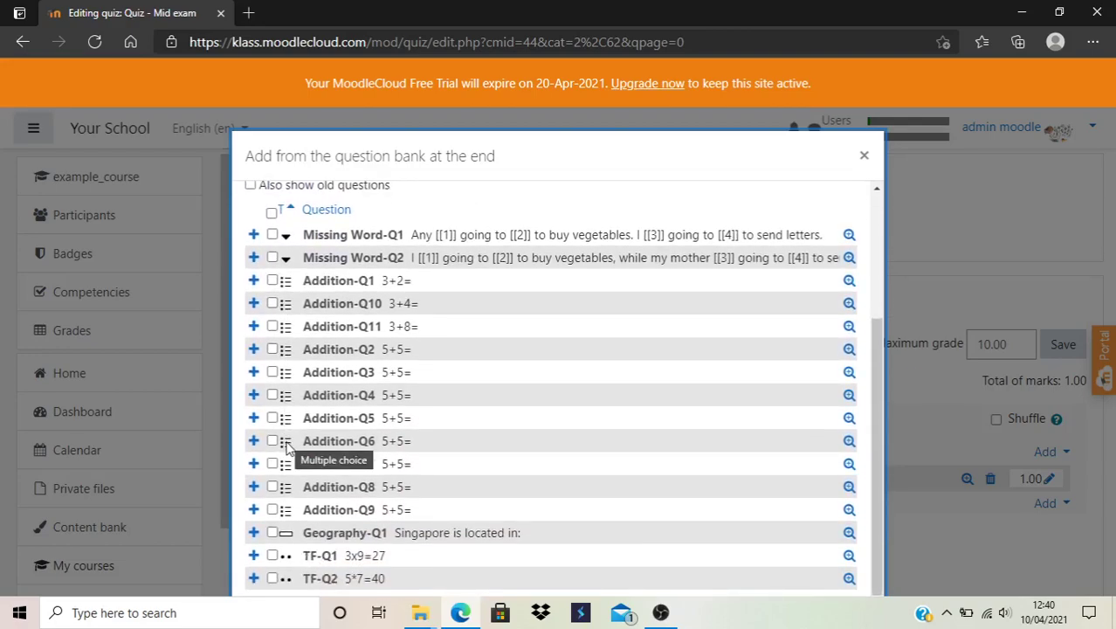
{"action": "left_click", "coordinate": [271, 533]}
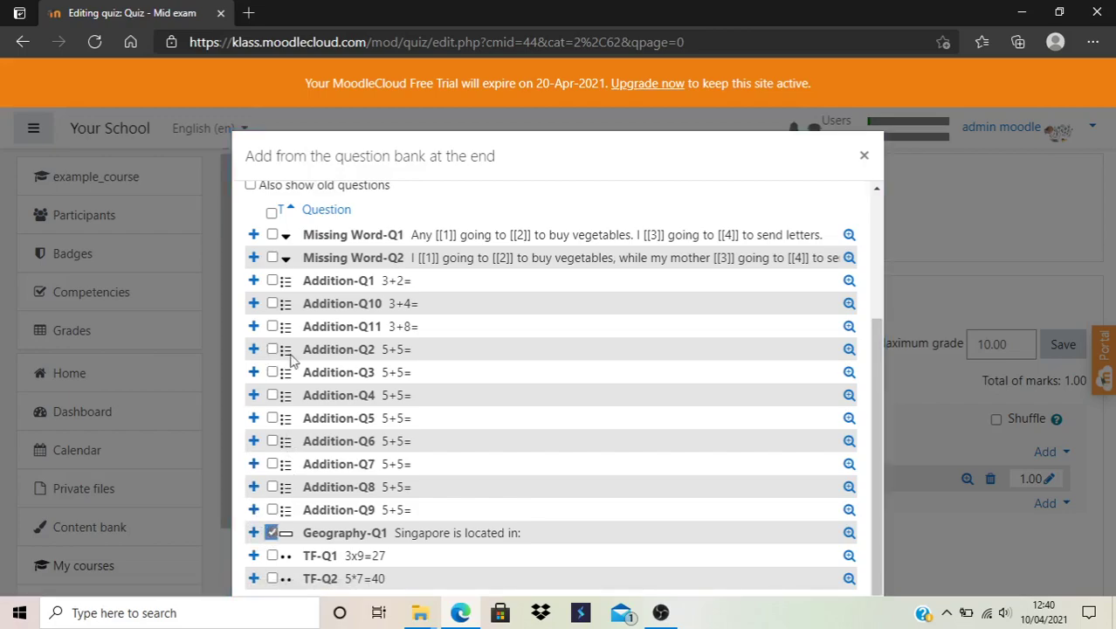
{"action": "left_click", "coordinate": [272, 258]}
{"action": "scroll", "coordinate": [816, 408], "scroll_direction": "down", "scroll_amount": 1}
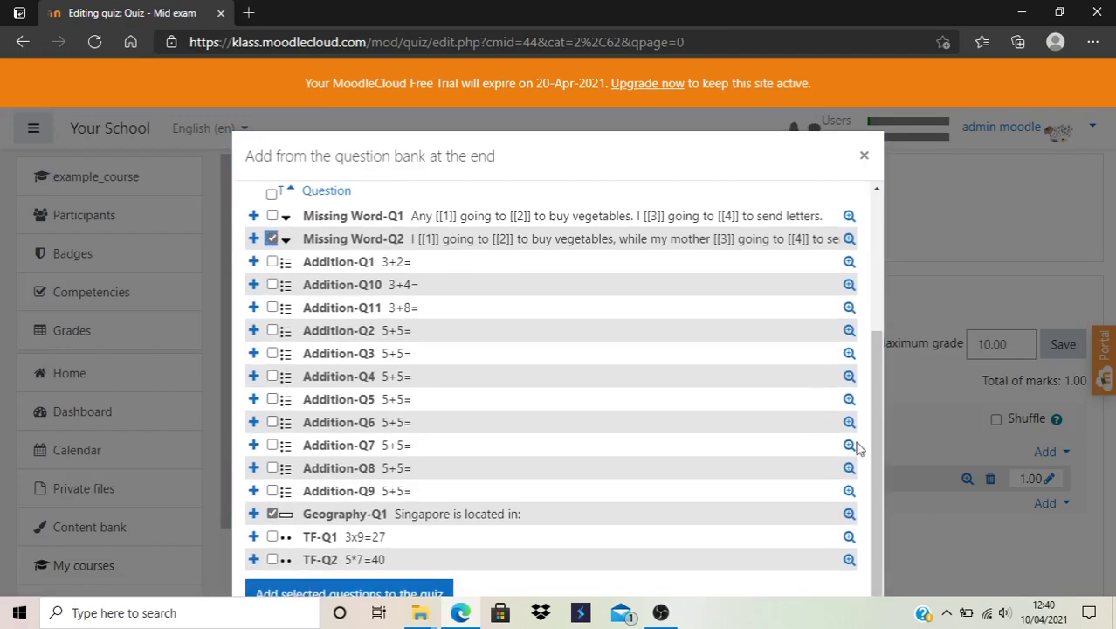
{"action": "left_click", "coordinate": [408, 594]}
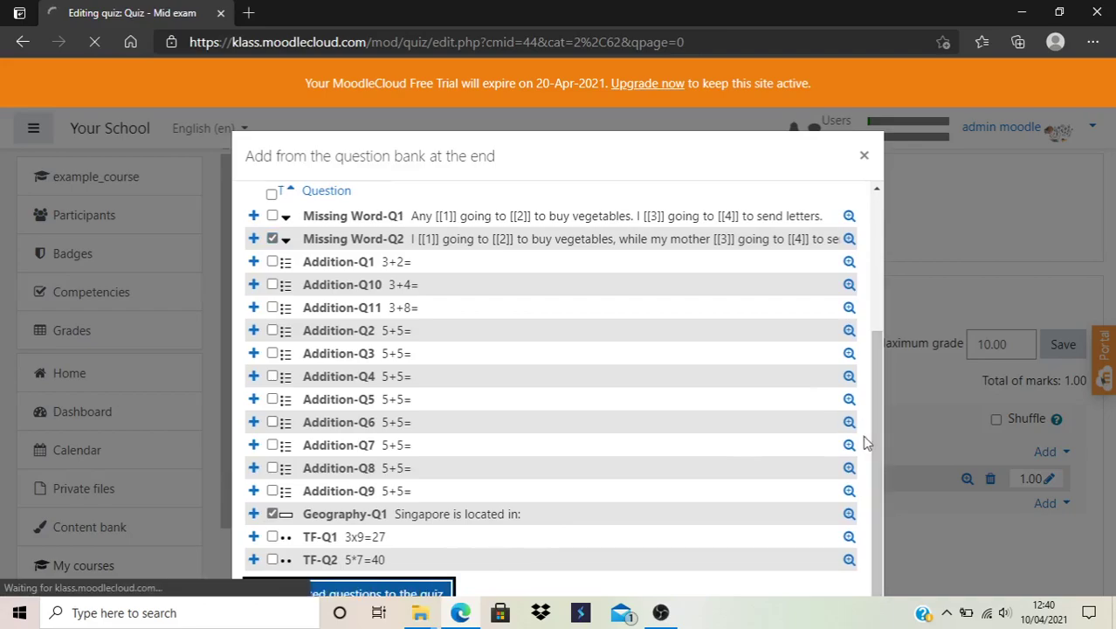
{"action": "scroll", "coordinate": [894, 426], "scroll_direction": "down", "scroll_amount": 4}
{"action": "scroll", "coordinate": [897, 426], "scroll_direction": "up", "scroll_amount": 2}
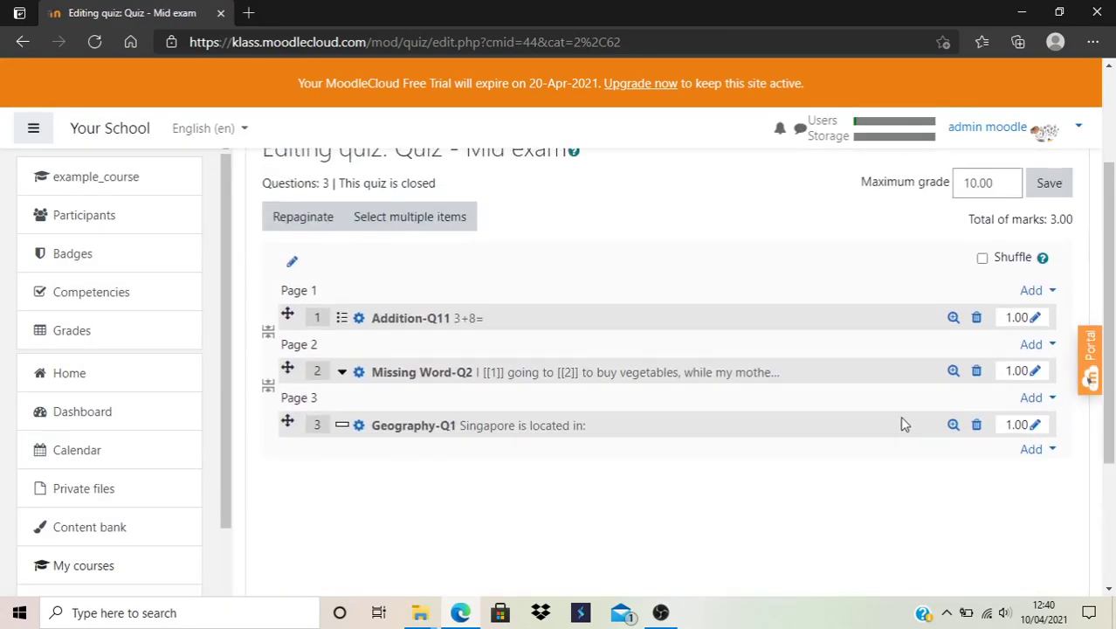
{"action": "left_click", "coordinate": [1034, 450]}
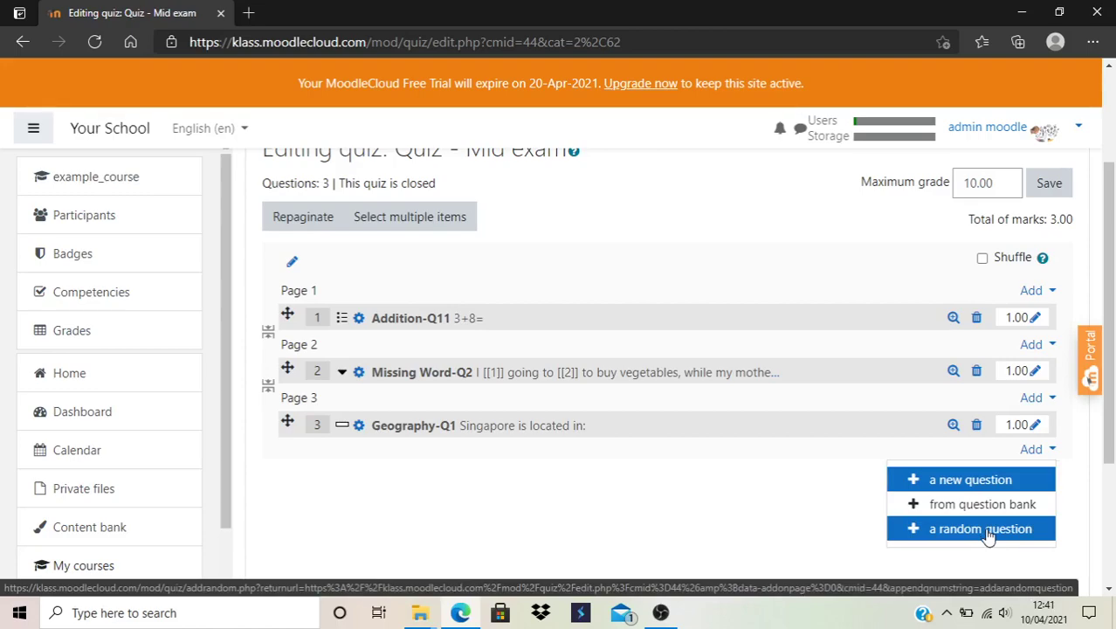
{"action": "key", "text": "Escape"}
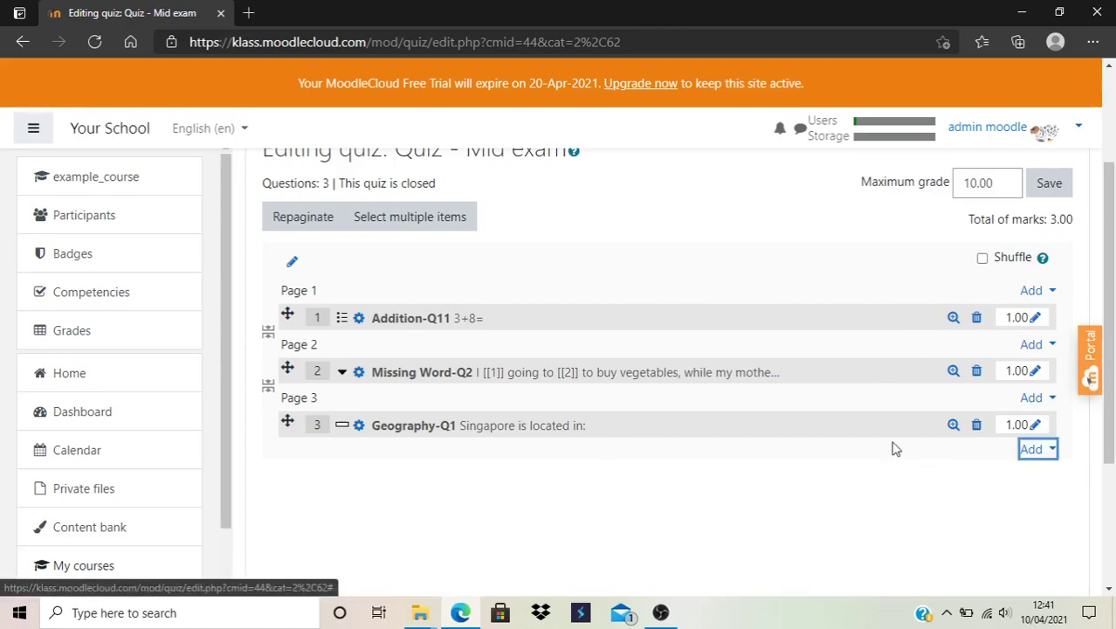
{"action": "scroll", "coordinate": [979, 445], "scroll_direction": "up", "scroll_amount": 1}
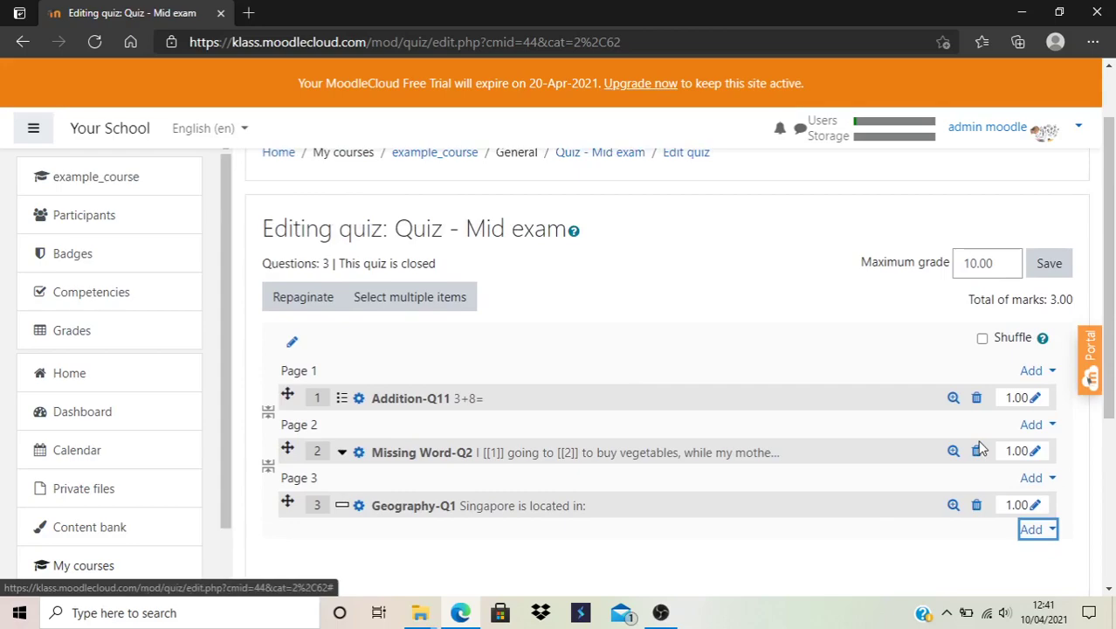
{"action": "scroll", "coordinate": [979, 445], "scroll_direction": "down", "scroll_amount": 3}
{"action": "scroll", "coordinate": [979, 445], "scroll_direction": "up", "scroll_amount": 3}
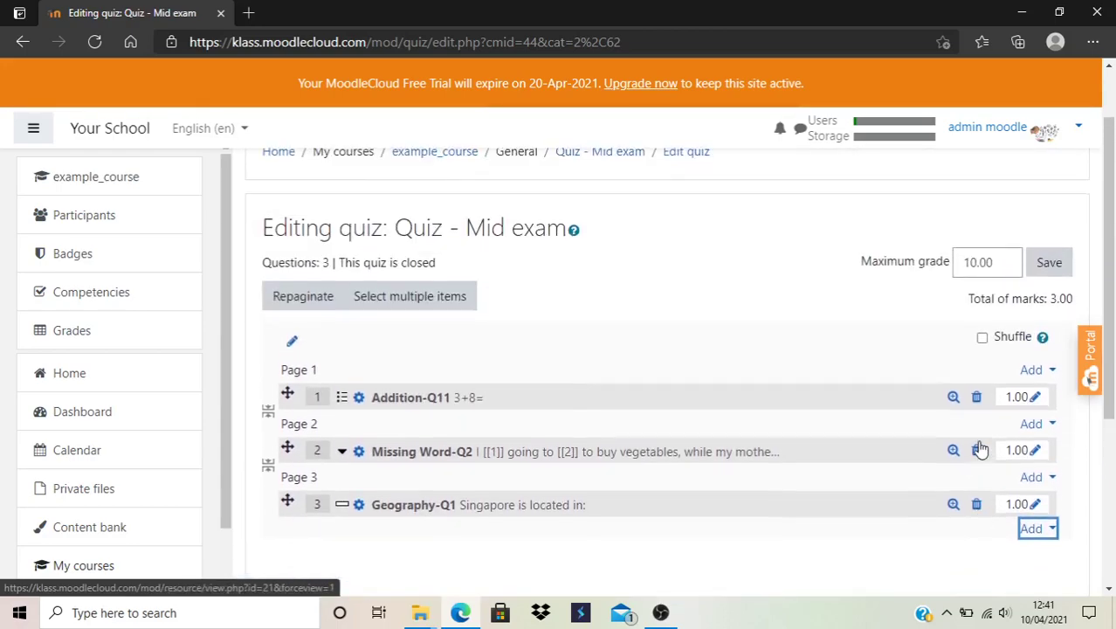
Step: Open the overview page of "Quiz - Mid exam" and review its details and available administration options
{"action": "scroll", "coordinate": [979, 445], "scroll_direction": "up", "scroll_amount": 1}
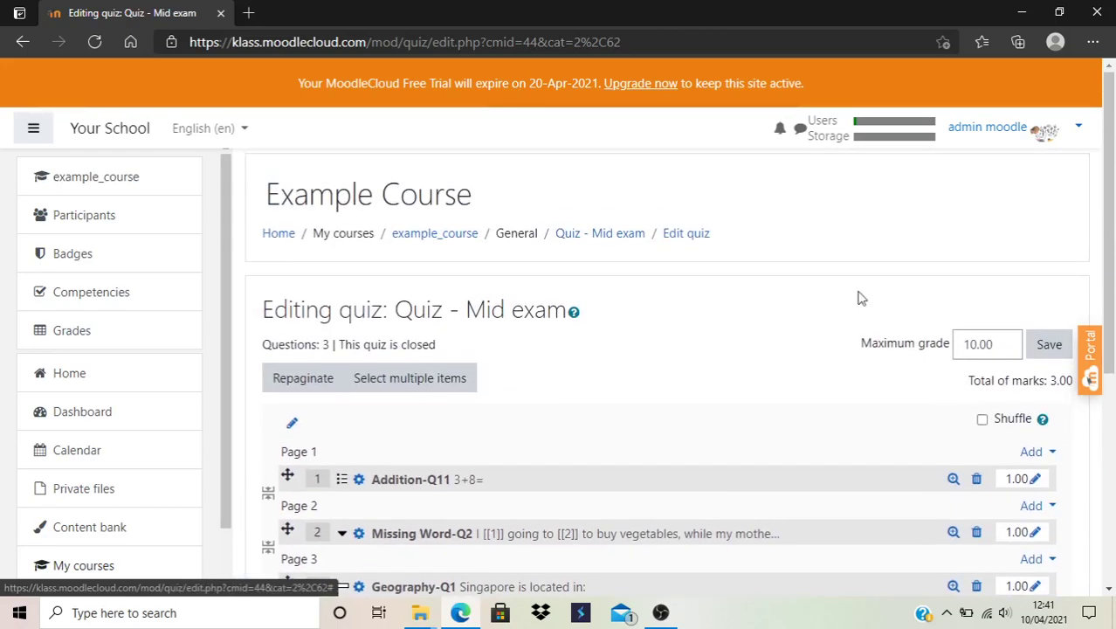
{"action": "left_click", "coordinate": [612, 243]}
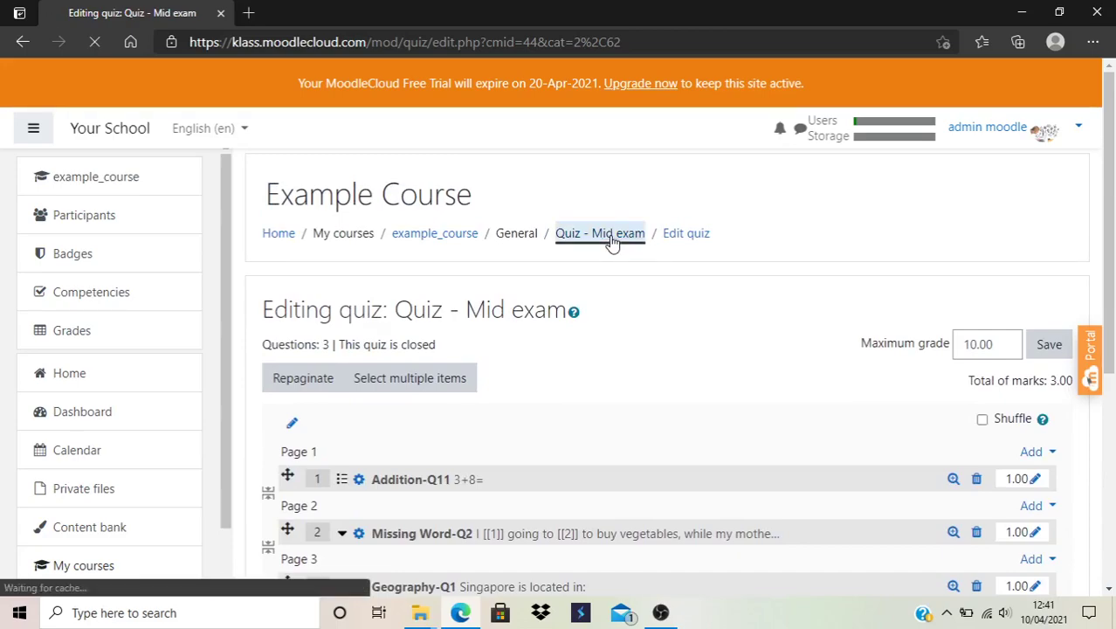
{"action": "scroll", "coordinate": [877, 303], "scroll_direction": "down", "scroll_amount": 3}
{"action": "scroll", "coordinate": [878, 303], "scroll_direction": "up", "scroll_amount": 2}
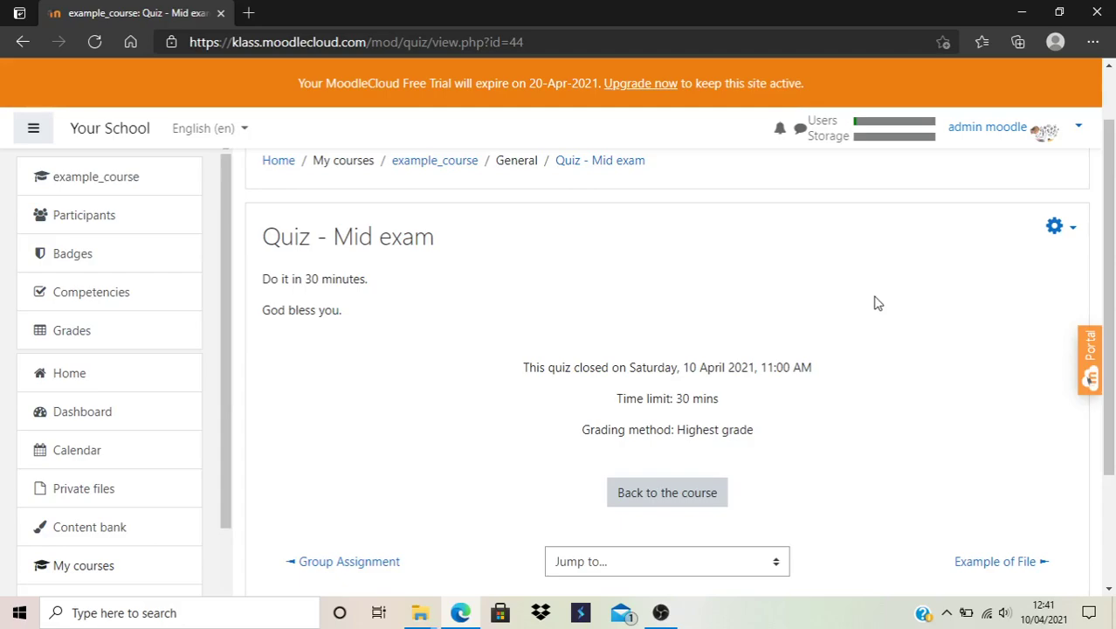
{"action": "left_click", "coordinate": [1054, 229]}
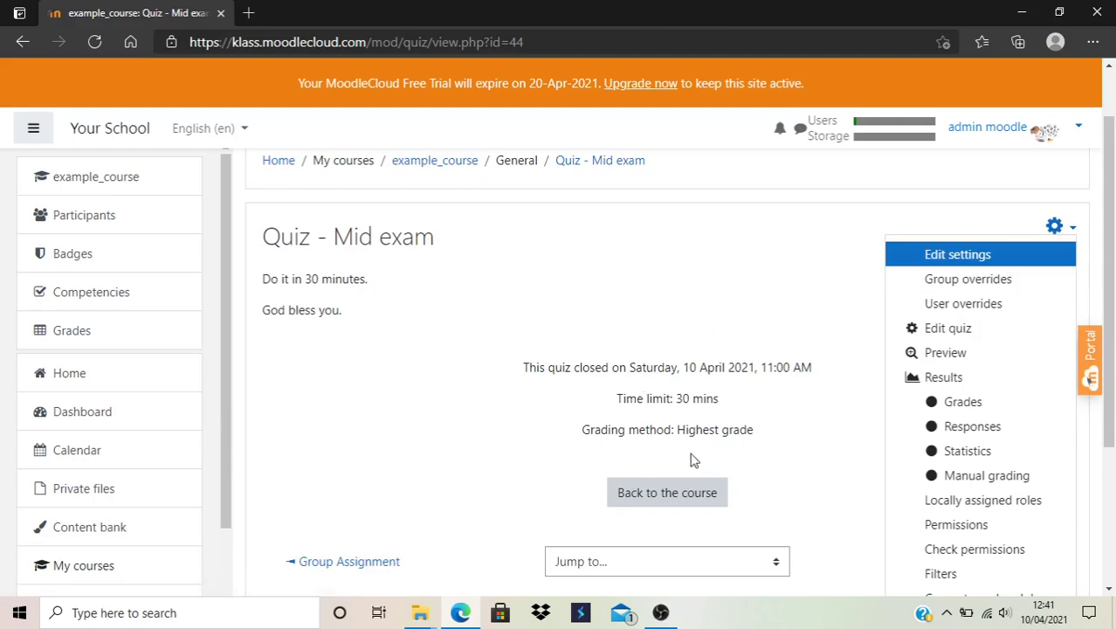
{"action": "key", "text": "Escape"}
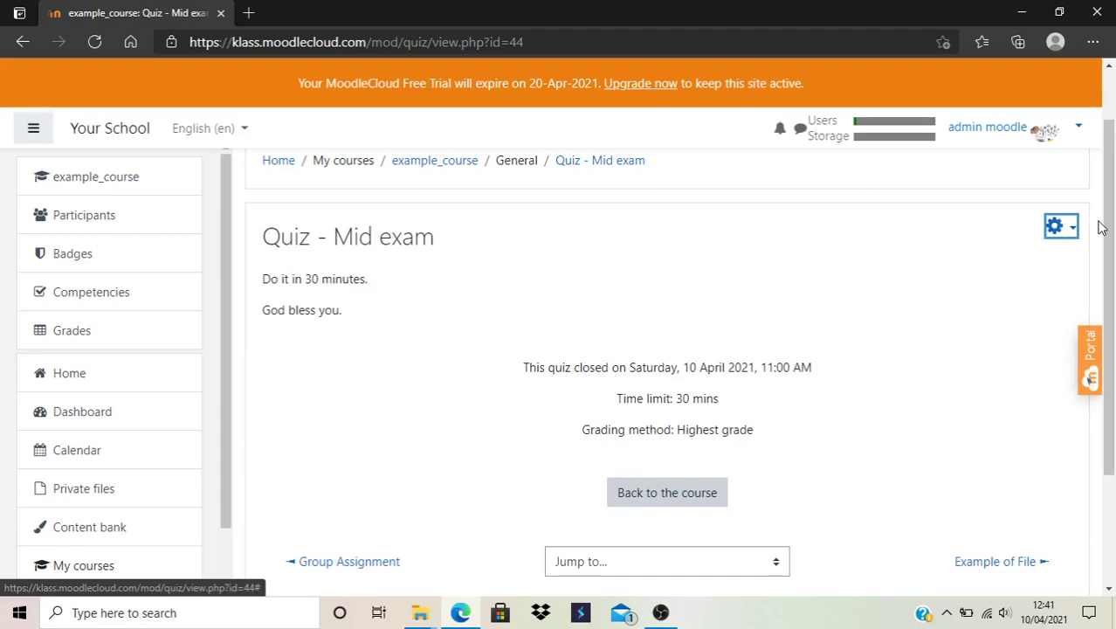
Step: Preview the quiz and start a timed attempt
{"action": "left_click", "coordinate": [1066, 228]}
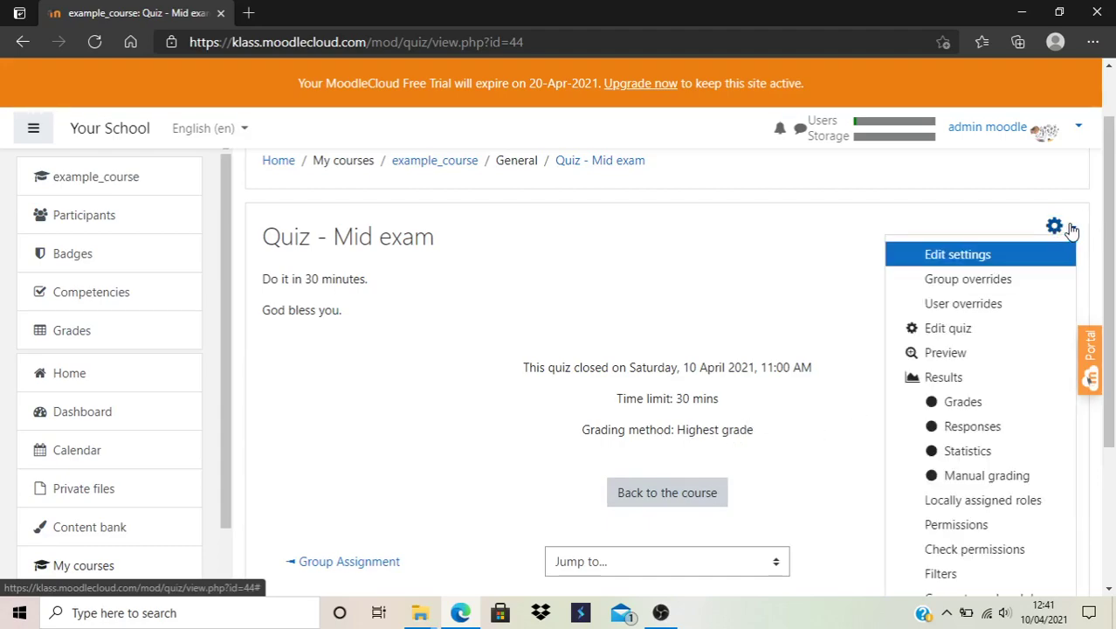
{"action": "left_click", "coordinate": [949, 356]}
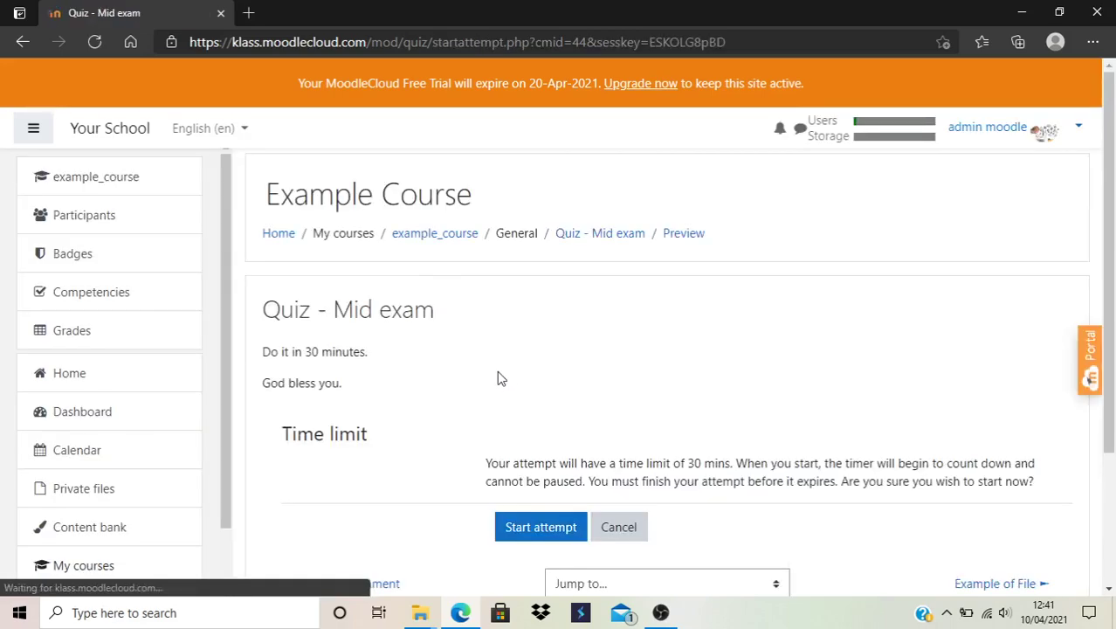
{"action": "scroll", "coordinate": [524, 393], "scroll_direction": "down", "scroll_amount": 1}
{"action": "left_click", "coordinate": [557, 444]}
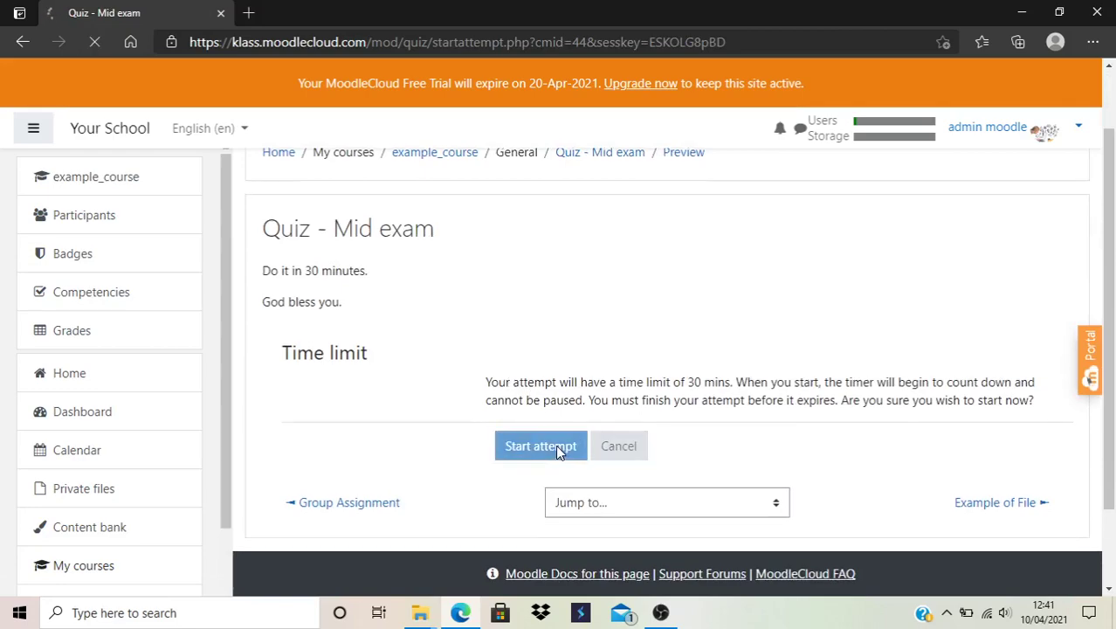
Step: Choose an answer for the addition question in the preview attempt and go on to question 2
{"action": "scroll", "coordinate": [414, 377], "scroll_direction": "down", "scroll_amount": 2}
{"action": "left_click", "coordinate": [395, 357]}
{"action": "left_click", "coordinate": [704, 487]}
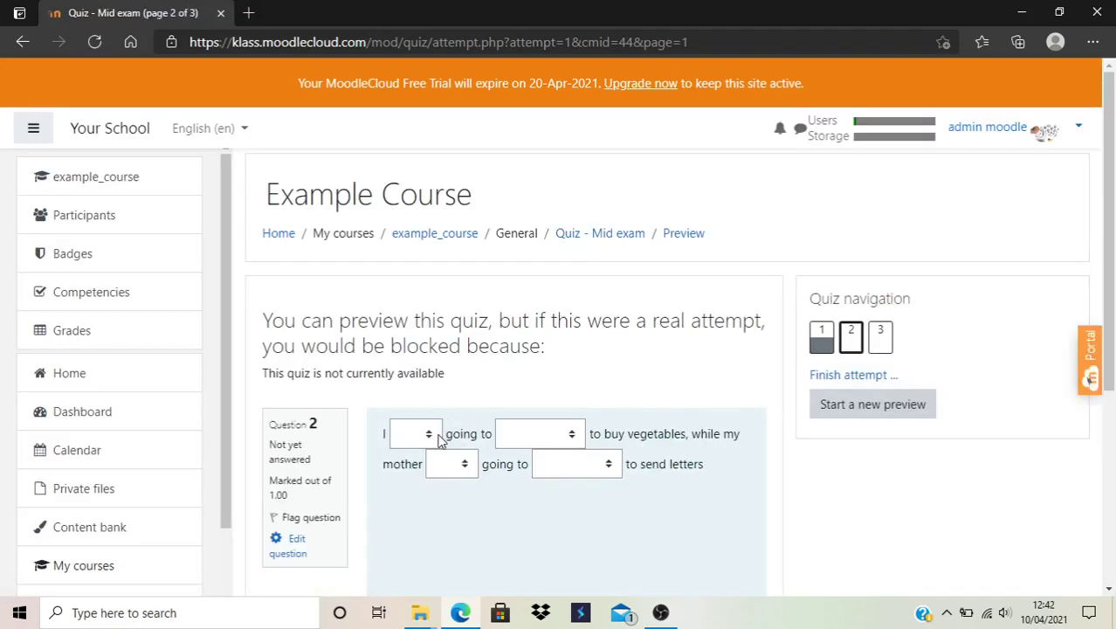
Step: Leave the preview for the quiz's overview page, open its results, and examine the grades report and its display options
{"action": "left_click", "coordinate": [608, 237]}
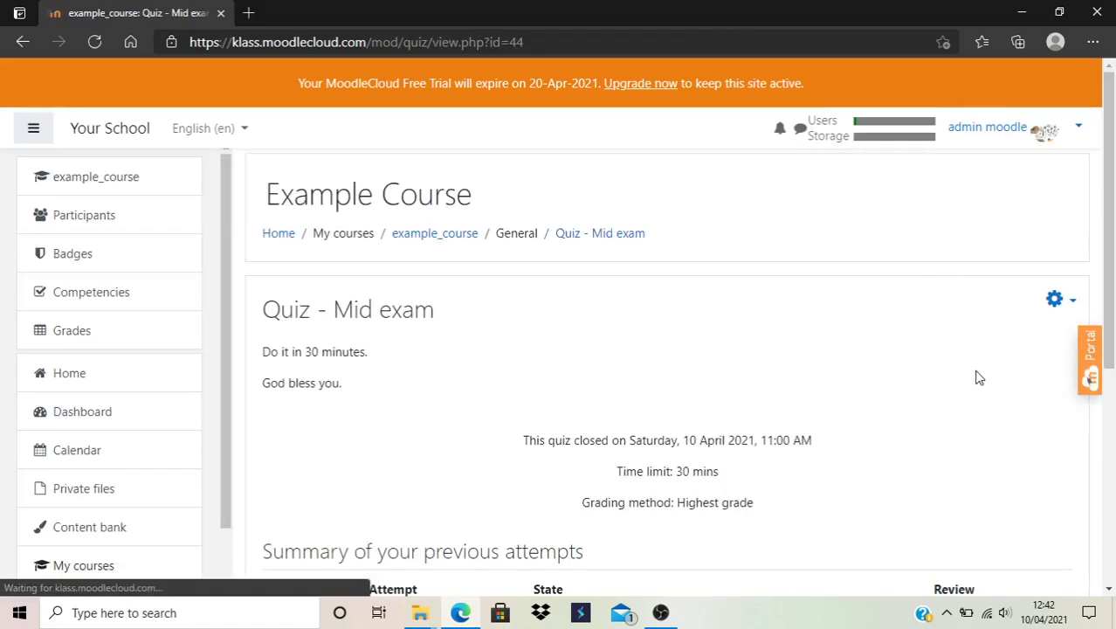
{"action": "left_click", "coordinate": [1053, 303]}
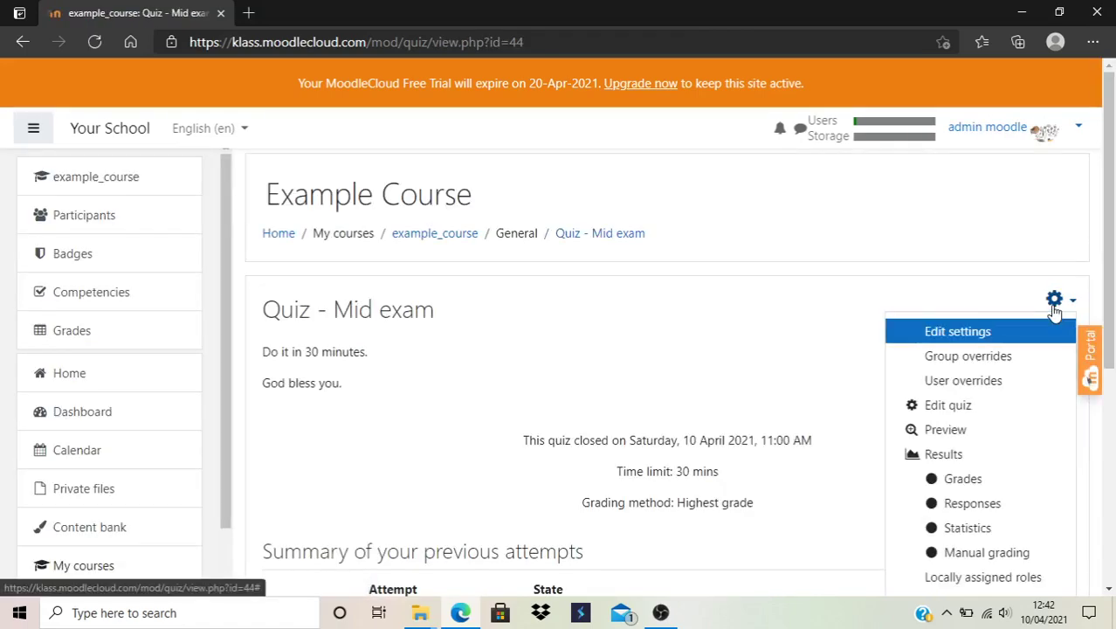
{"action": "left_click", "coordinate": [945, 458]}
{"action": "scroll", "coordinate": [780, 374], "scroll_direction": "down", "scroll_amount": 6}
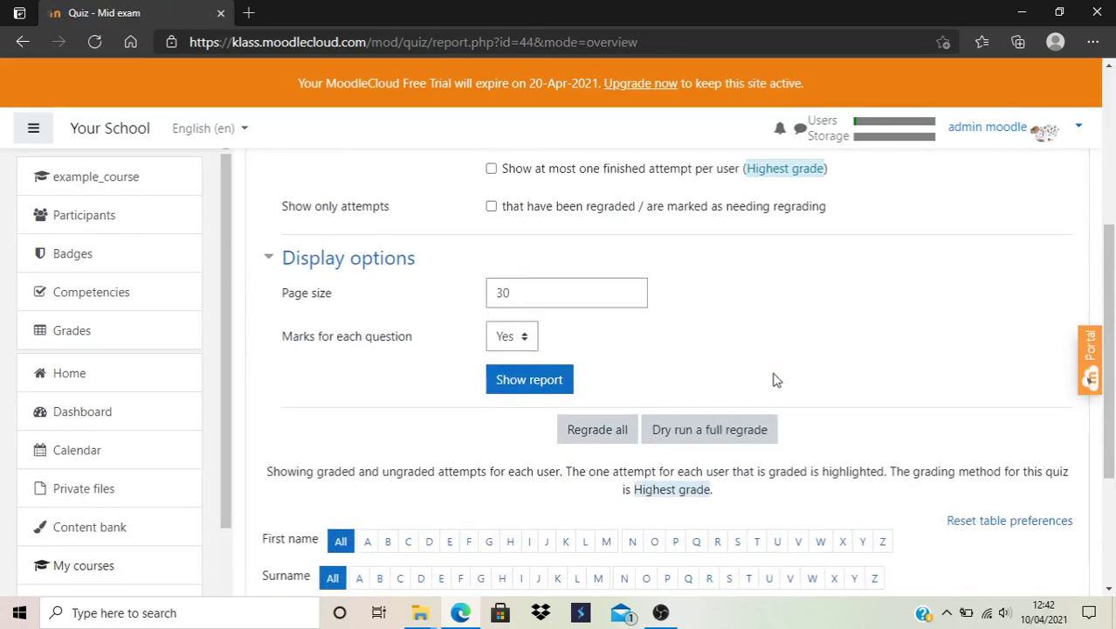
{"action": "scroll", "coordinate": [777, 388], "scroll_direction": "up", "scroll_amount": 6}
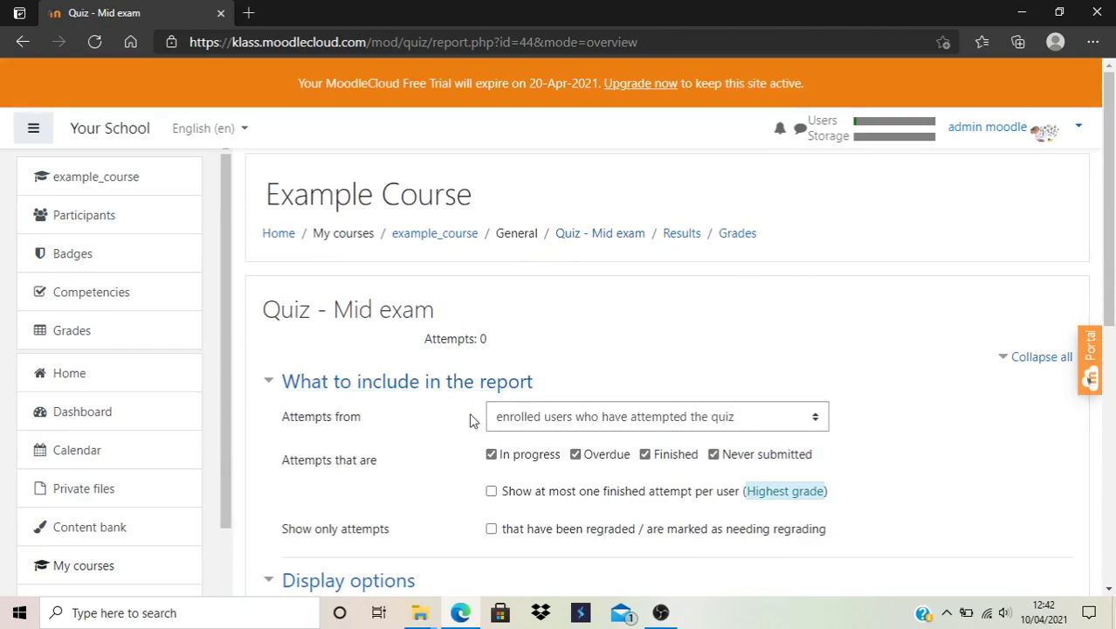
{"action": "scroll", "coordinate": [471, 417], "scroll_direction": "down", "scroll_amount": 6}
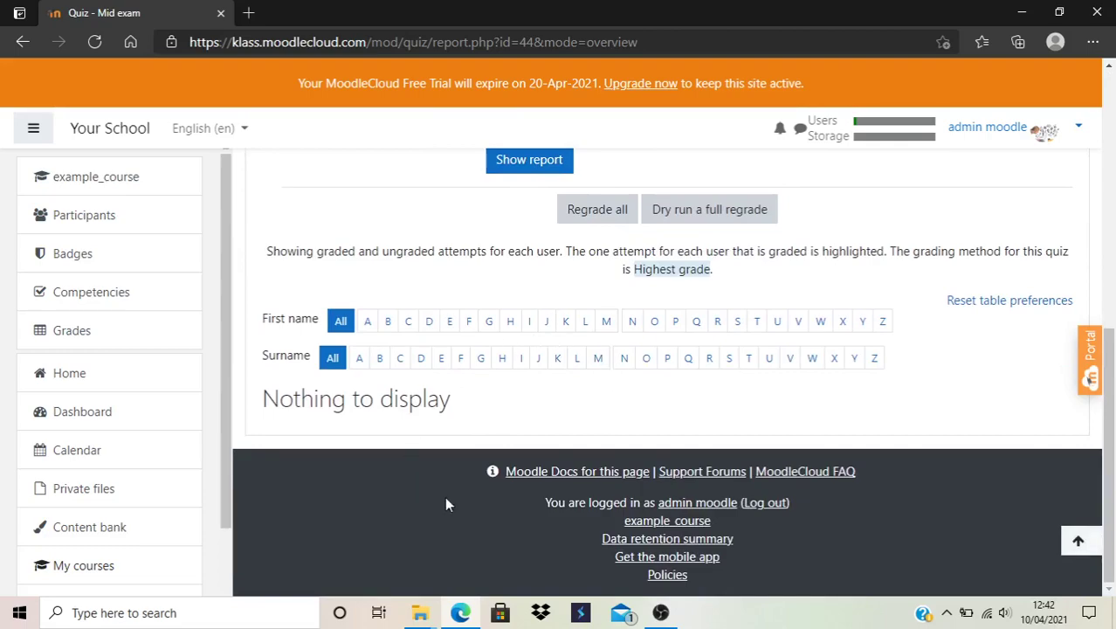